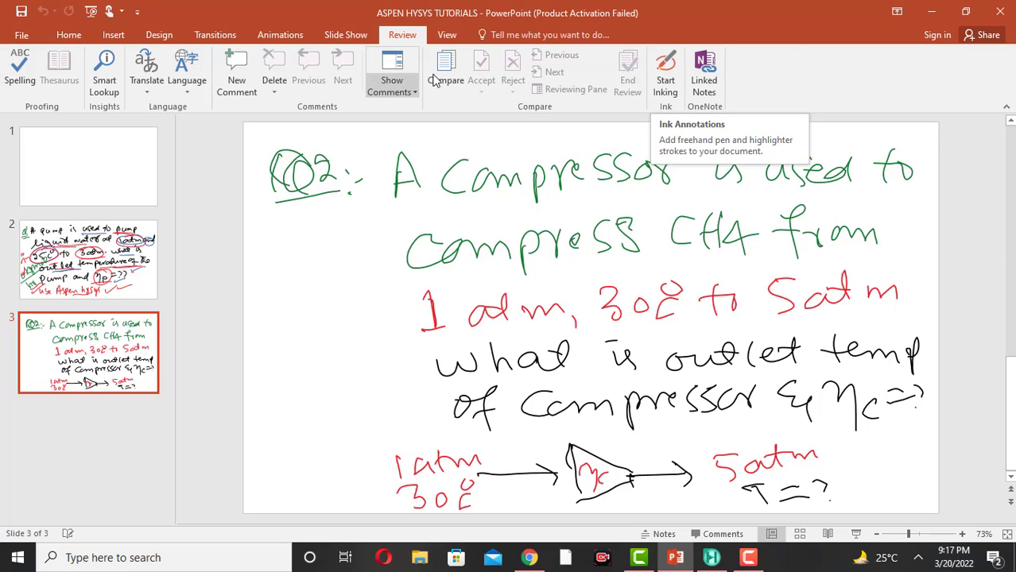
# Step: Ink over the problem statement with a blue pen, circling CH4 and 30°C, underlining "from" and ticking 1 atm
pyautogui.click(665, 73)
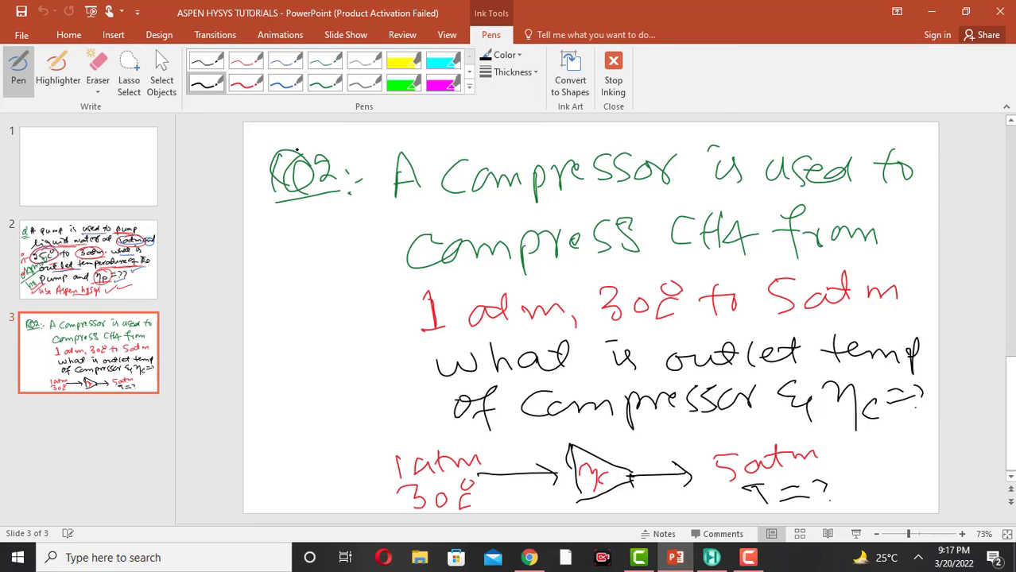
pyautogui.click(279, 89)
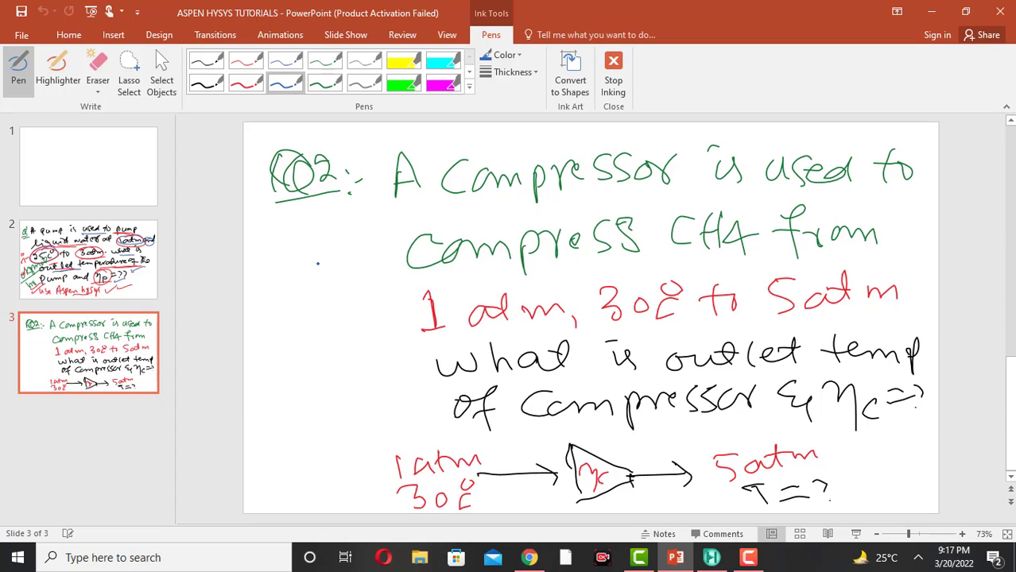
pyautogui.moveTo(690, 199)
pyautogui.mouseDown()
pyautogui.moveTo(669, 210)
pyautogui.moveTo(744, 255)
pyautogui.moveTo(675, 197)
pyautogui.mouseUp()
pyautogui.moveTo(810, 250); pyautogui.dragTo(855, 247)
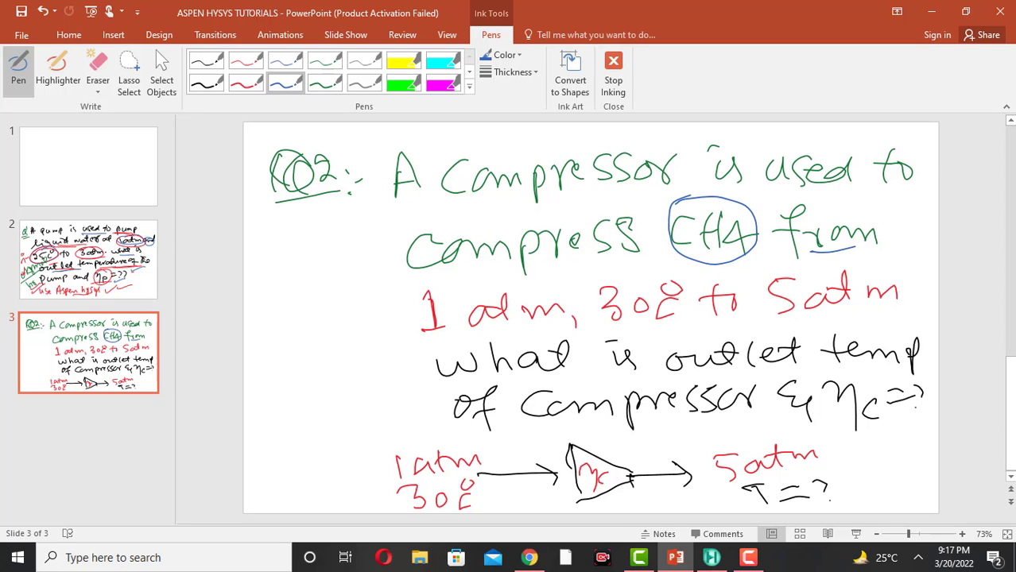
pyautogui.moveTo(404, 310)
pyautogui.mouseDown()
pyautogui.moveTo(419, 310)
pyautogui.moveTo(444, 278)
pyautogui.mouseUp()
pyautogui.moveTo(620, 272)
pyautogui.mouseDown()
pyautogui.moveTo(608, 328)
pyautogui.moveTo(674, 324)
pyautogui.moveTo(686, 293)
pyautogui.moveTo(621, 274)
pyautogui.mouseUp()
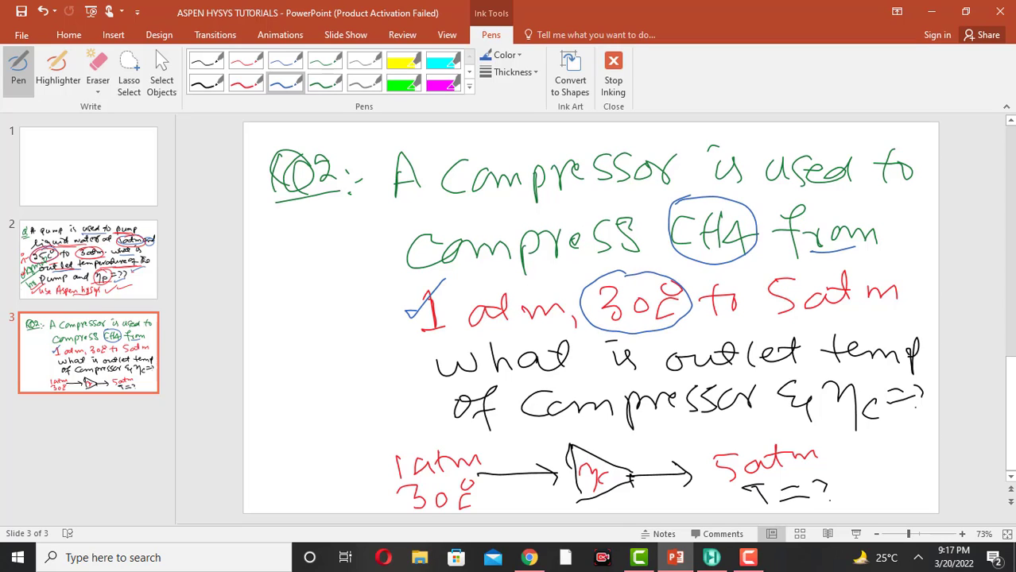
# Step: Mark 5 atm, "outlet", "compressor" and the efficiency symbol ηc in the problem statement with blue circles and underlines
pyautogui.moveTo(783, 319)
pyautogui.mouseDown()
pyautogui.moveTo(859, 321)
pyautogui.moveTo(897, 294)
pyautogui.moveTo(857, 267)
pyautogui.moveTo(794, 268)
pyautogui.moveTo(761, 295)
pyautogui.moveTo(817, 315)
pyautogui.mouseUp()
pyautogui.moveTo(730, 369); pyautogui.dragTo(795, 355)
pyautogui.moveTo(707, 421); pyautogui.dragTo(757, 412)
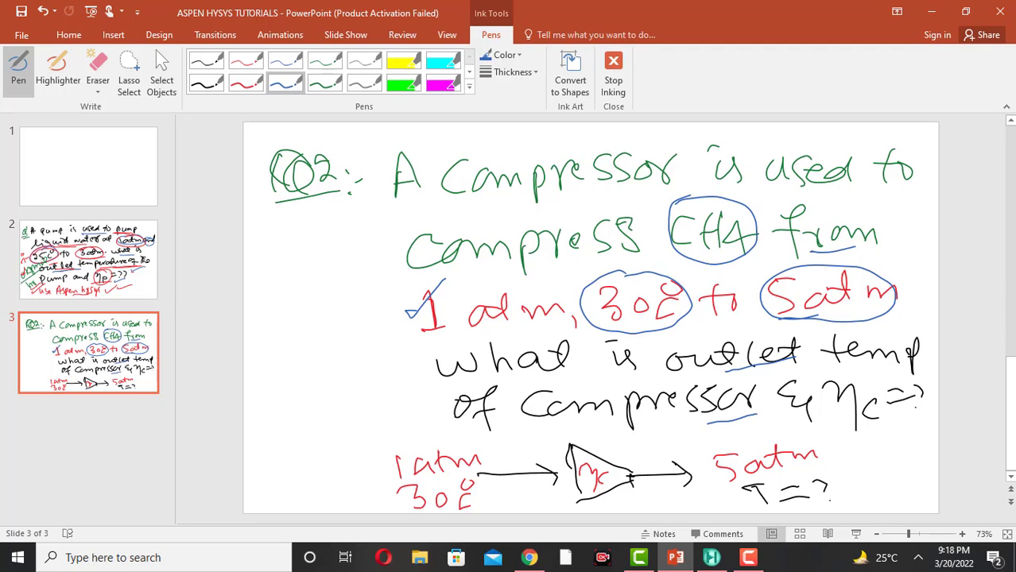
pyautogui.moveTo(849, 435)
pyautogui.mouseDown()
pyautogui.moveTo(884, 371)
pyautogui.moveTo(825, 429)
pyautogui.moveTo(871, 421)
pyautogui.moveTo(891, 435)
pyautogui.mouseUp()
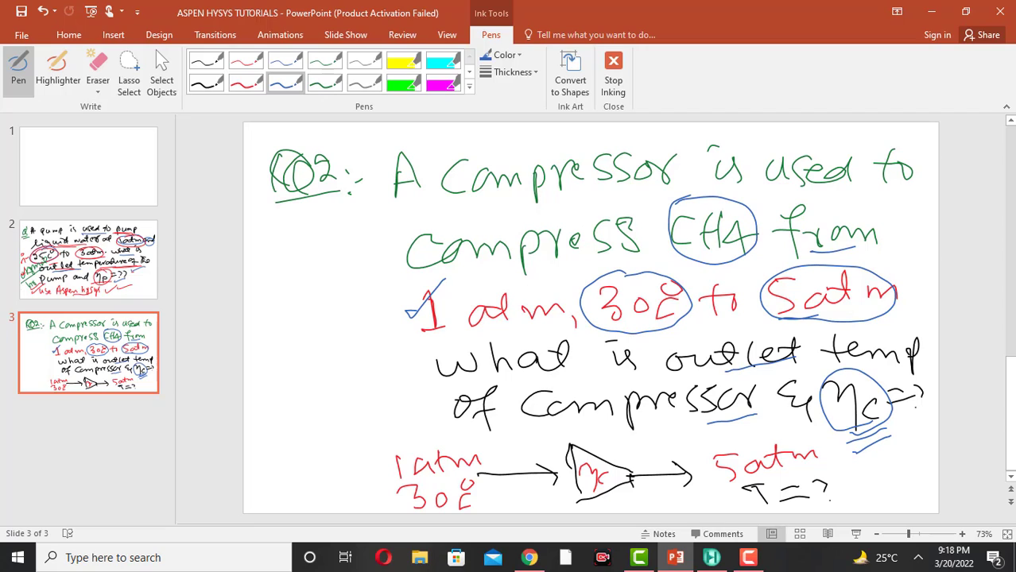
# Step: Add blue ticks to the sketched compressor, its inlet labels 1 atm and 30°C, and the circled CH4
pyautogui.moveTo(612, 447); pyautogui.dragTo(626, 440)
pyautogui.moveTo(382, 453); pyautogui.dragTo(411, 411)
pyautogui.moveTo(484, 455); pyautogui.dragTo(503, 436)
pyautogui.moveTo(484, 495); pyautogui.dragTo(503, 471)
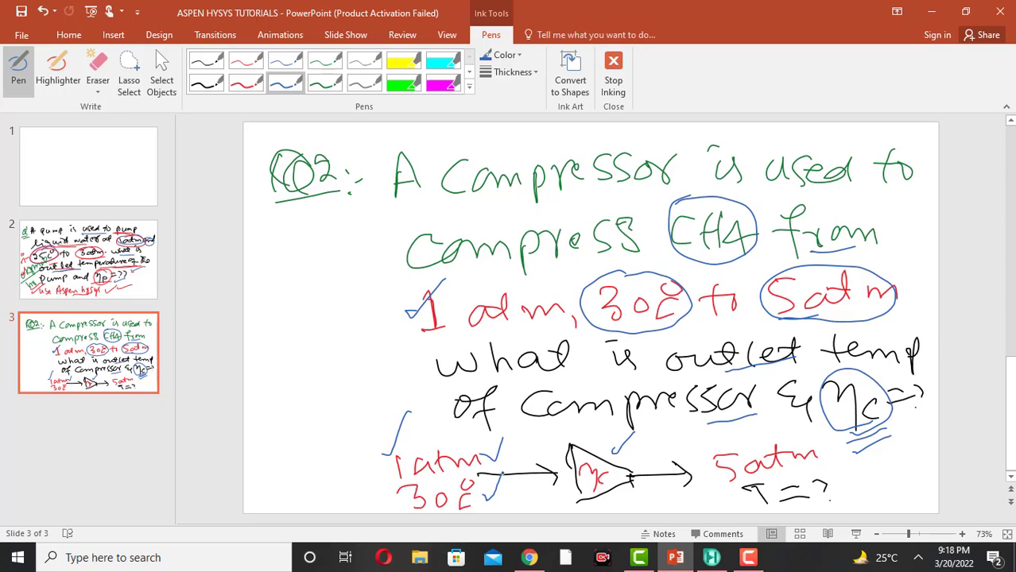
pyautogui.moveTo(727, 199); pyautogui.dragTo(763, 188)
pyautogui.moveTo(513, 501); pyautogui.dragTo(526, 482)
# Step: Mark the sketch's outlet labels 5 atm and T=? with blue ticks and underlines, and tick the compressor symbol again
pyautogui.moveTo(724, 429); pyautogui.dragTo(755, 415)
pyautogui.moveTo(739, 482); pyautogui.dragTo(775, 465)
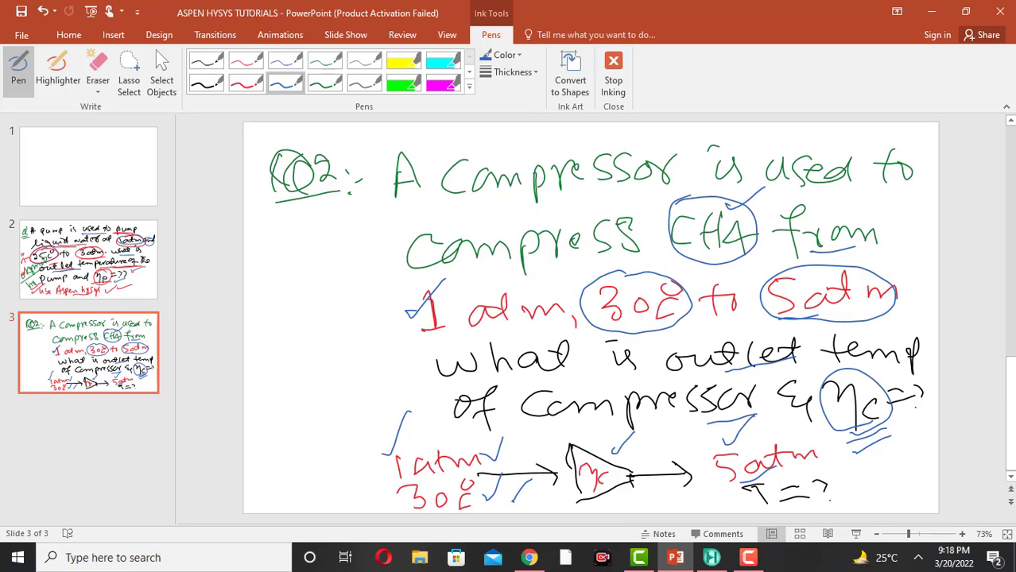
pyautogui.moveTo(798, 503)
pyautogui.mouseDown()
pyautogui.moveTo(830, 497)
pyautogui.moveTo(862, 459)
pyautogui.moveTo(875, 466)
pyautogui.mouseUp()
pyautogui.moveTo(609, 461)
pyautogui.mouseDown()
pyautogui.moveTo(631, 427)
pyautogui.moveTo(676, 417)
pyautogui.mouseUp()
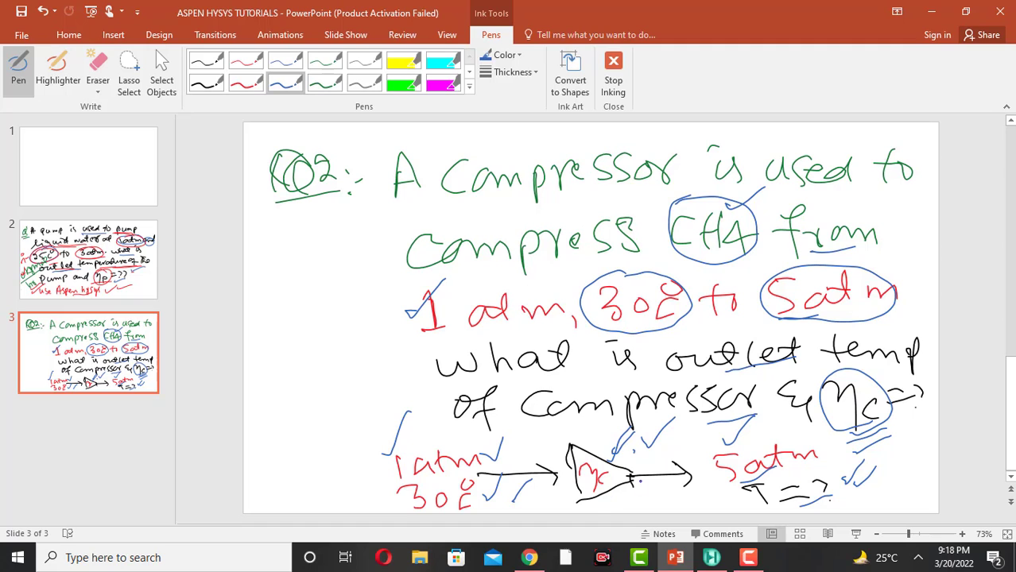
# Step: Switch to Aspen HYSYS, create a component list, search for methane and add Methane as a pure component
pyautogui.click(712, 559)
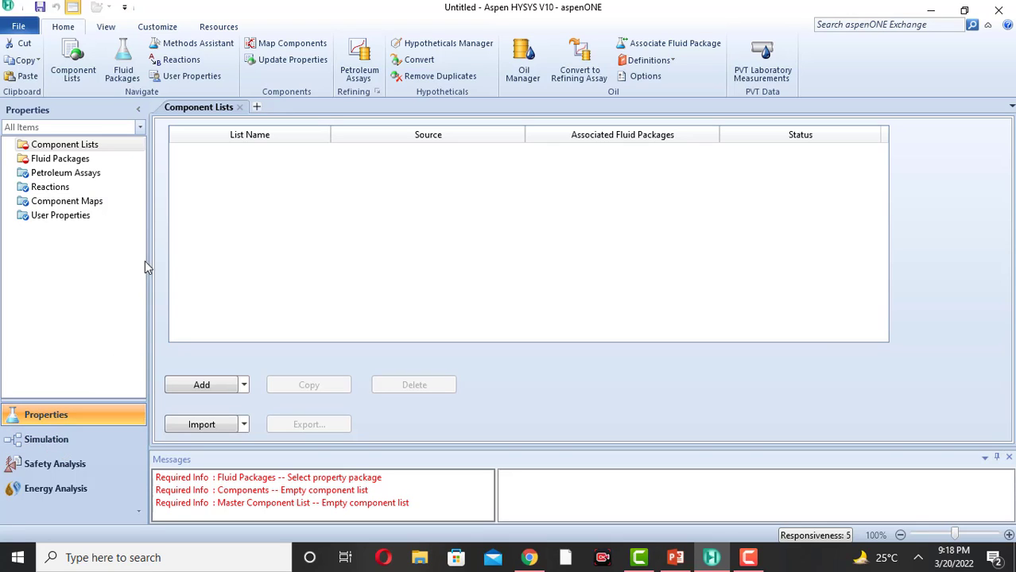
pyautogui.click(188, 393)
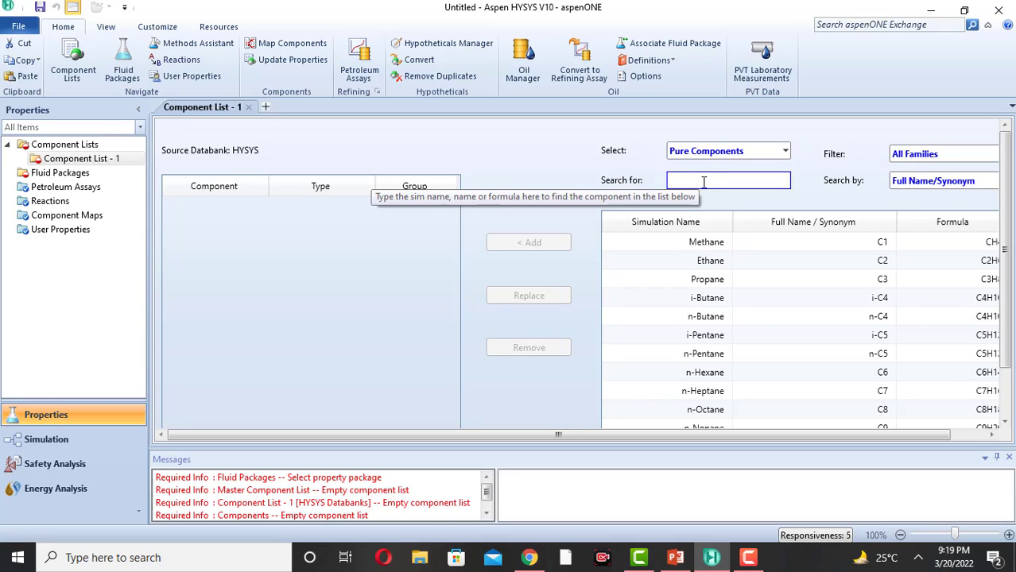
pyautogui.write('met')
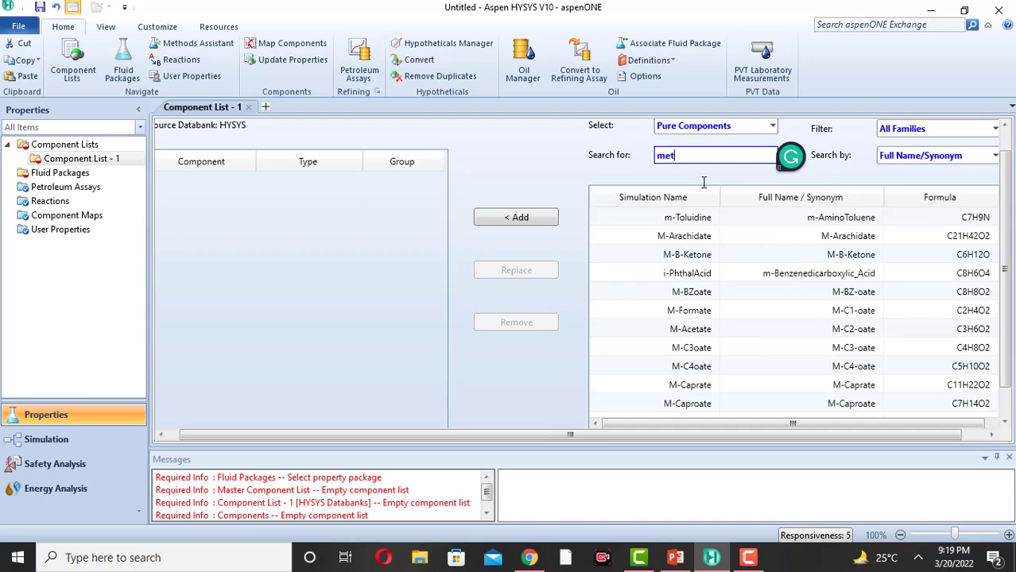
pyautogui.write('han')
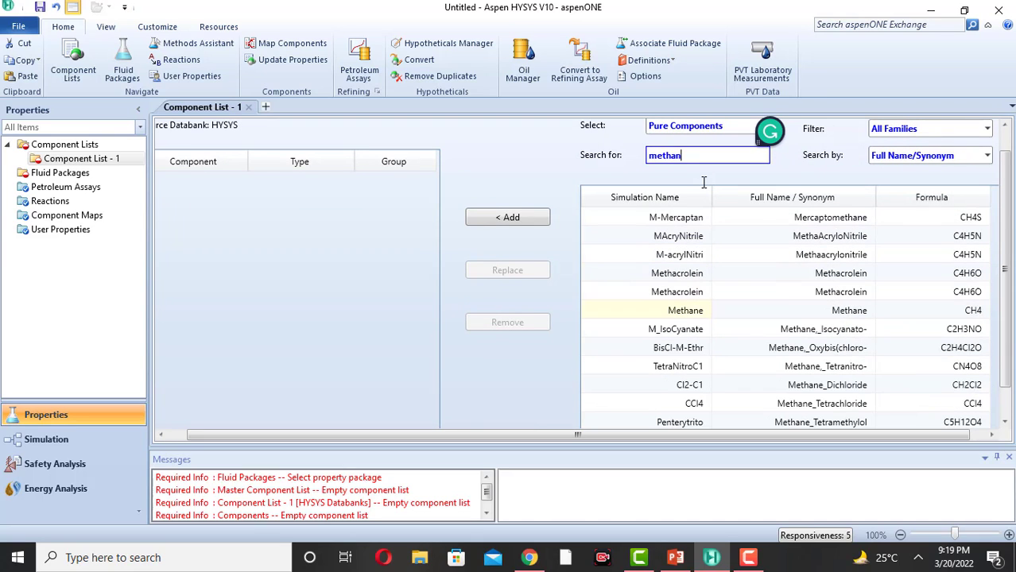
pyautogui.write('e')
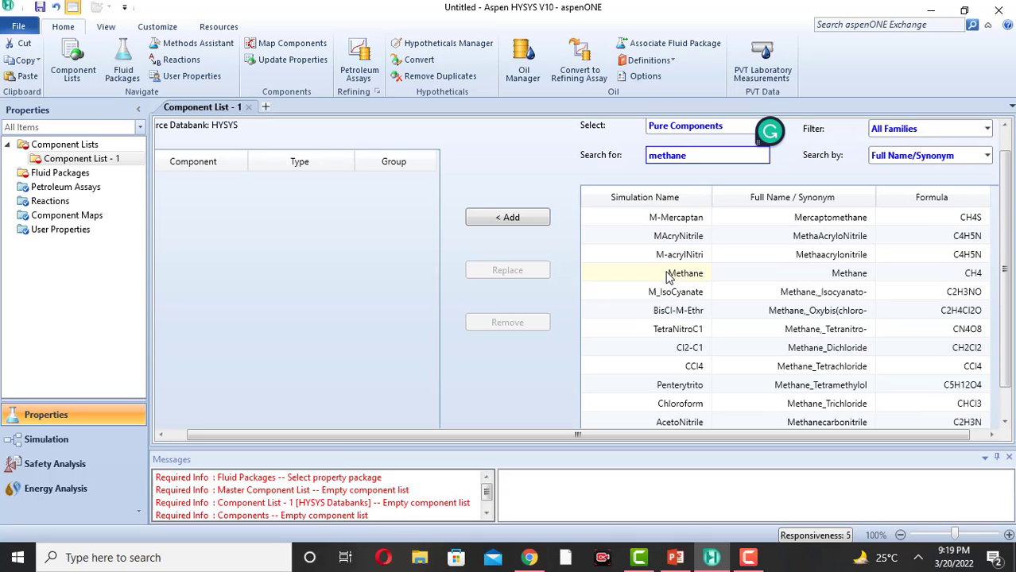
pyautogui.click(683, 276)
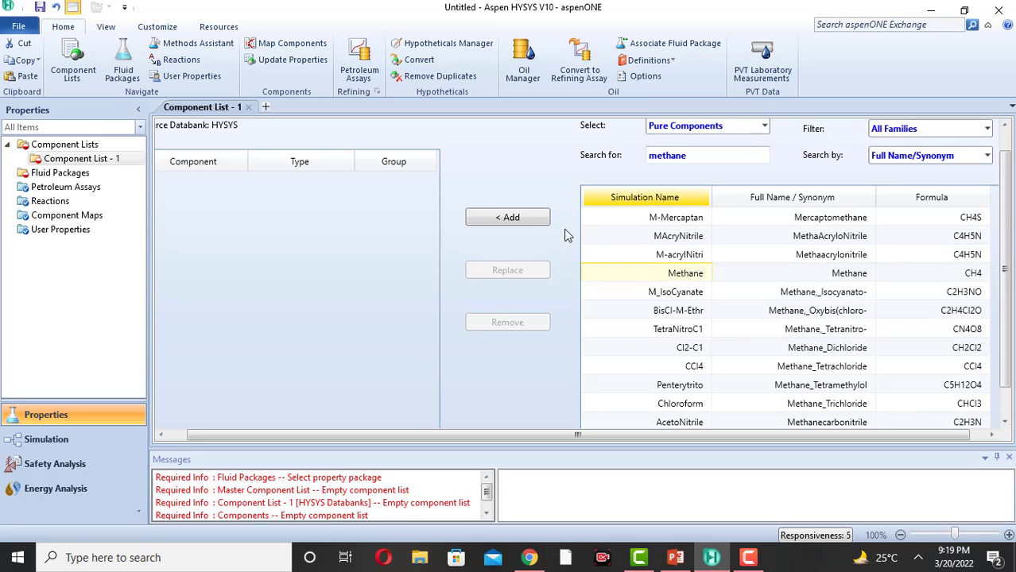
pyautogui.click(525, 220)
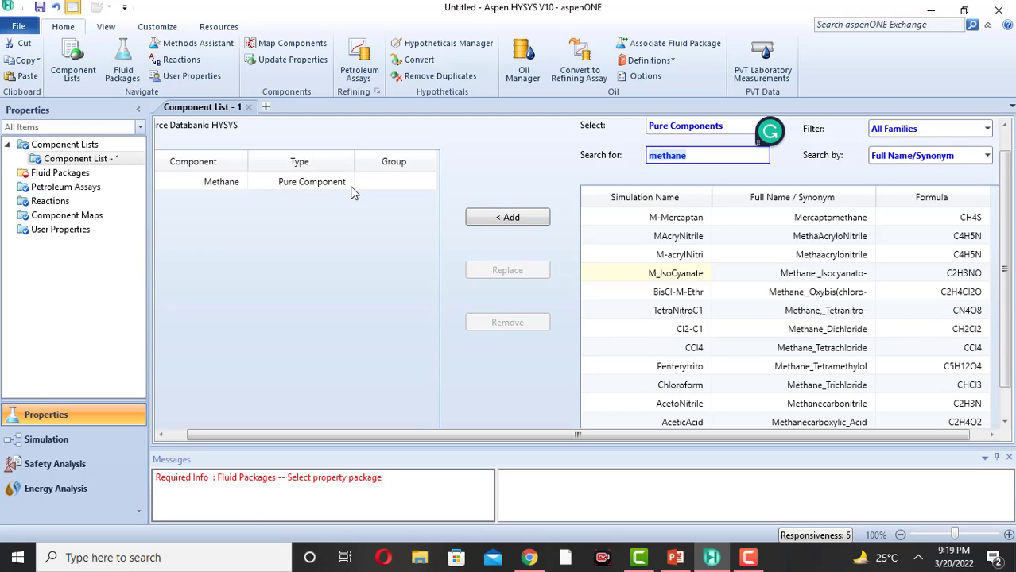
# Step: Add a fluid package for the component list using the Peng-Robinson property package
pyautogui.click(62, 175)
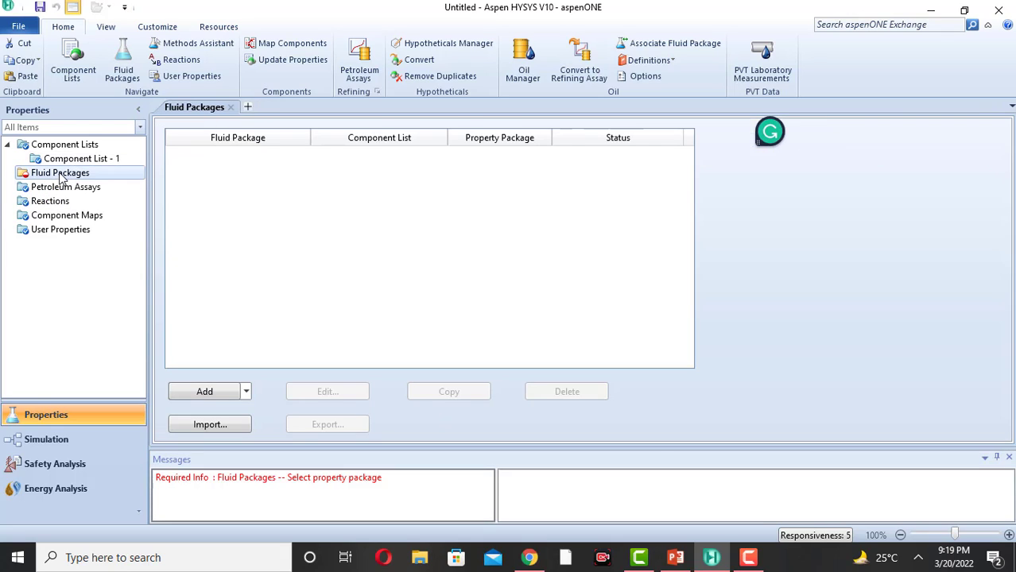
pyautogui.click(207, 393)
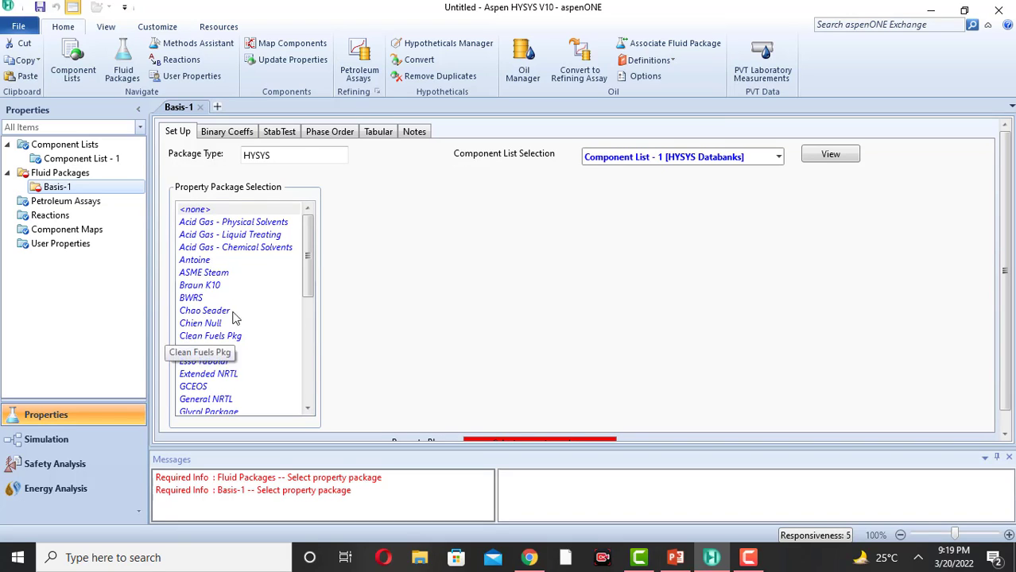
pyautogui.click(308, 408)
pyautogui.click(309, 409)
pyautogui.click(309, 408)
pyautogui.click(308, 408)
pyautogui.click(308, 408)
pyautogui.click(311, 409)
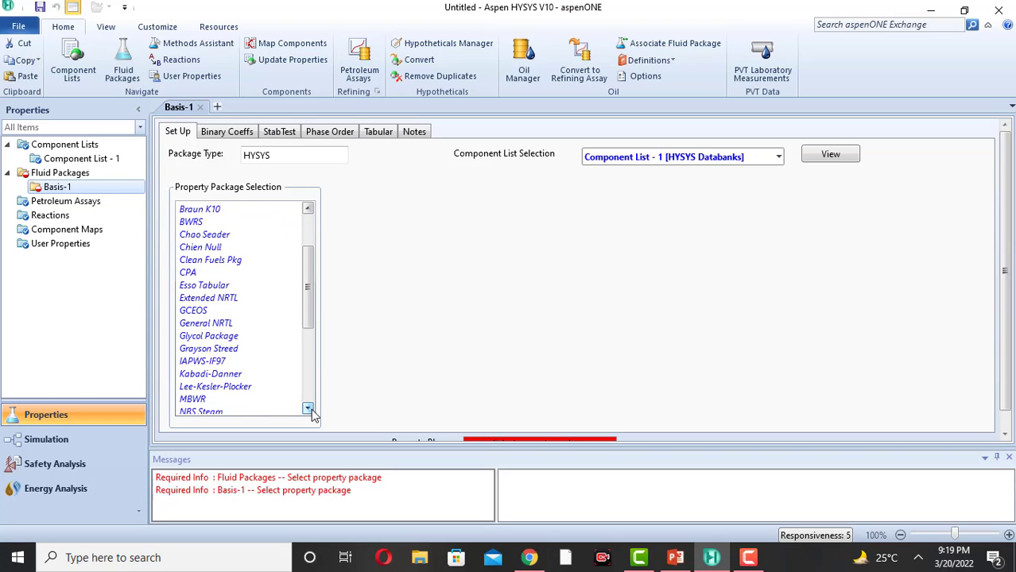
pyautogui.click(311, 409)
pyautogui.click(311, 408)
pyautogui.click(310, 408)
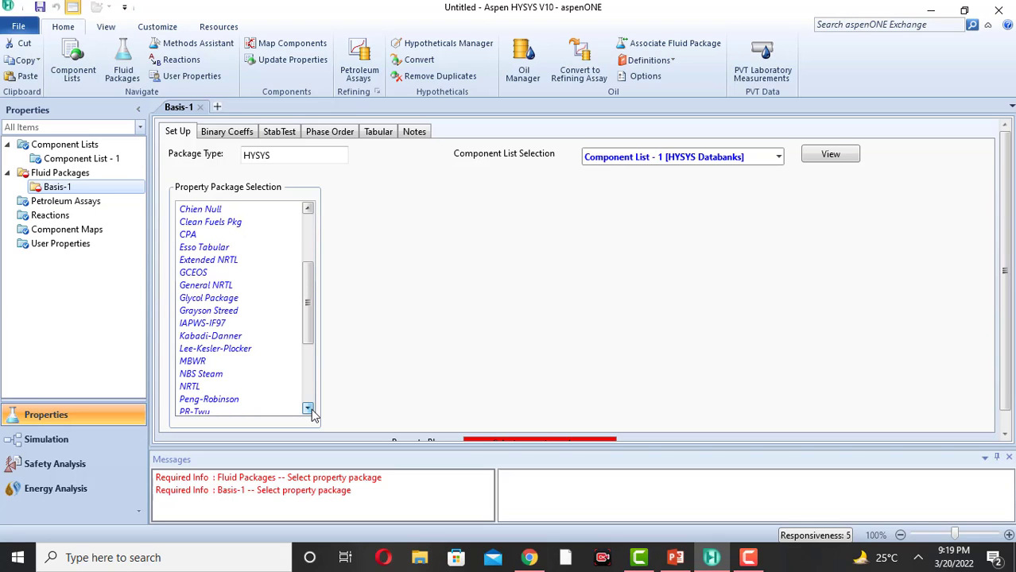
pyautogui.click(227, 402)
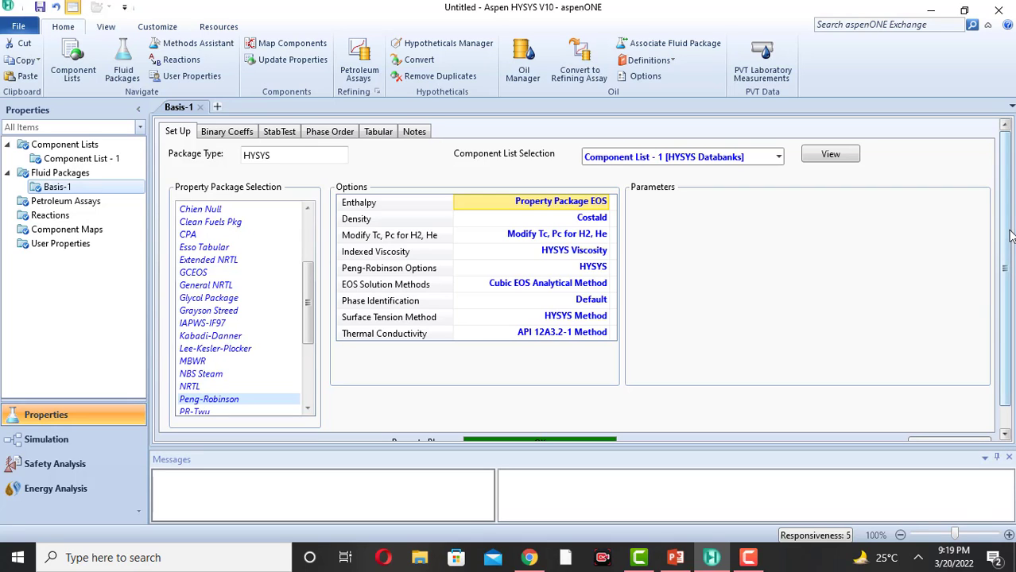
pyautogui.scroll(-1, 1003, 271)
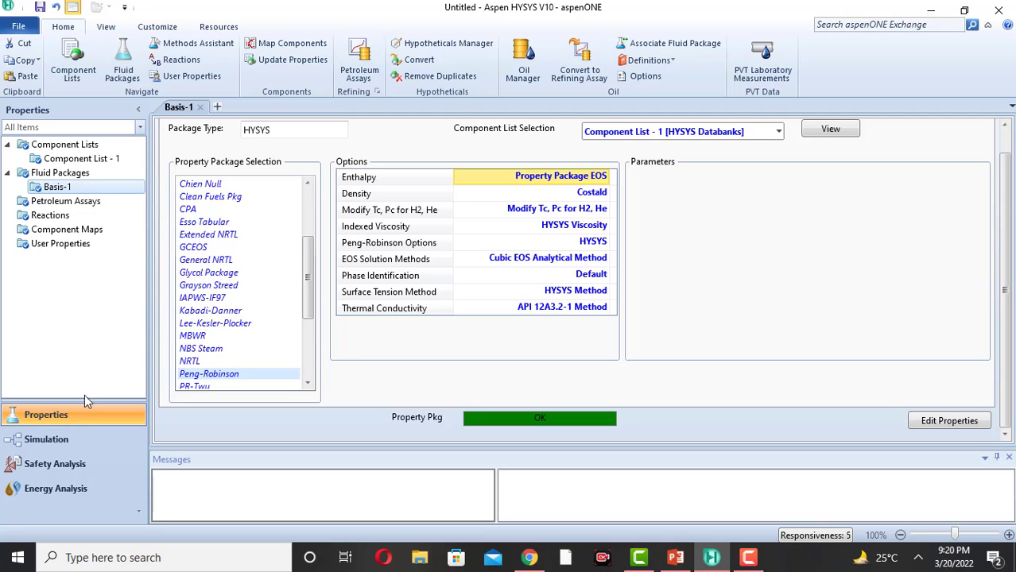
# Step: Enter the simulation environment and place a material stream on the flowsheet
pyautogui.click(52, 447)
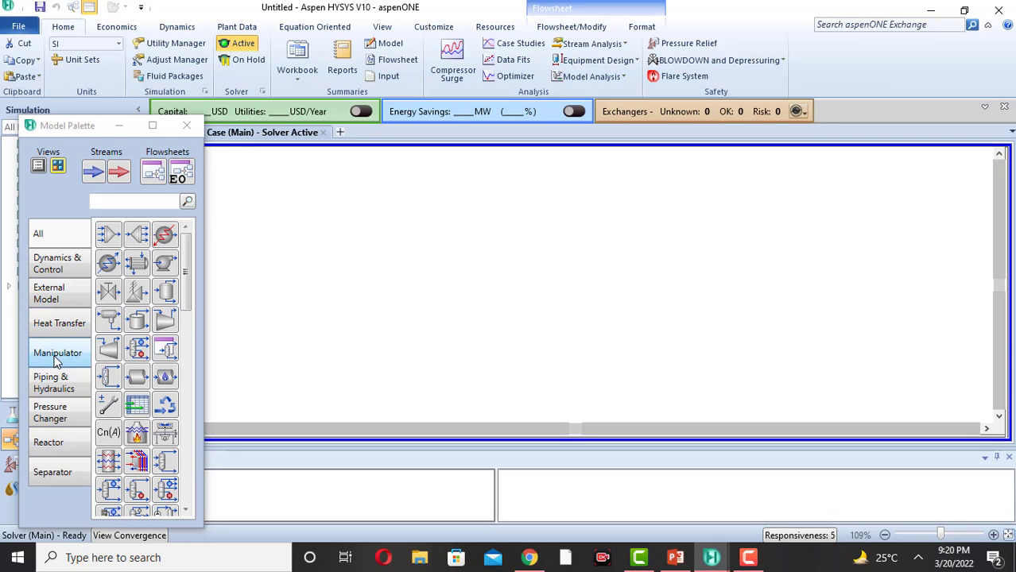
pyautogui.click(63, 415)
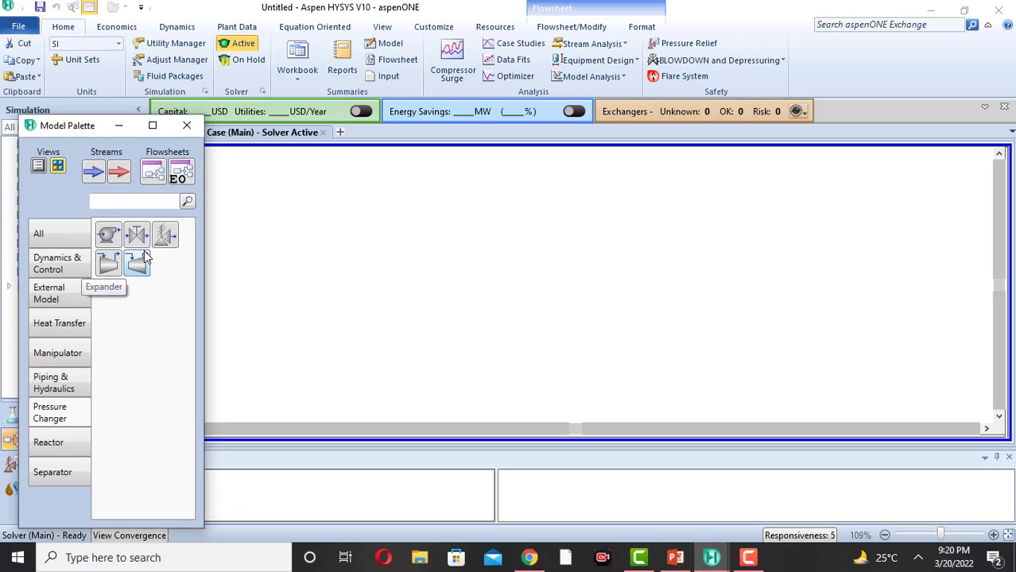
pyautogui.click(94, 171)
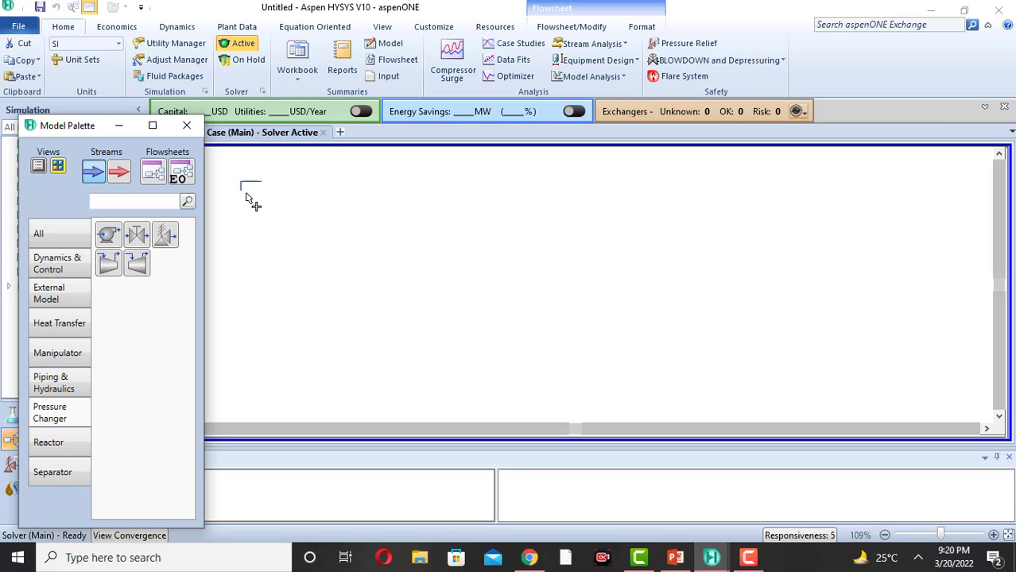
pyautogui.click(293, 232)
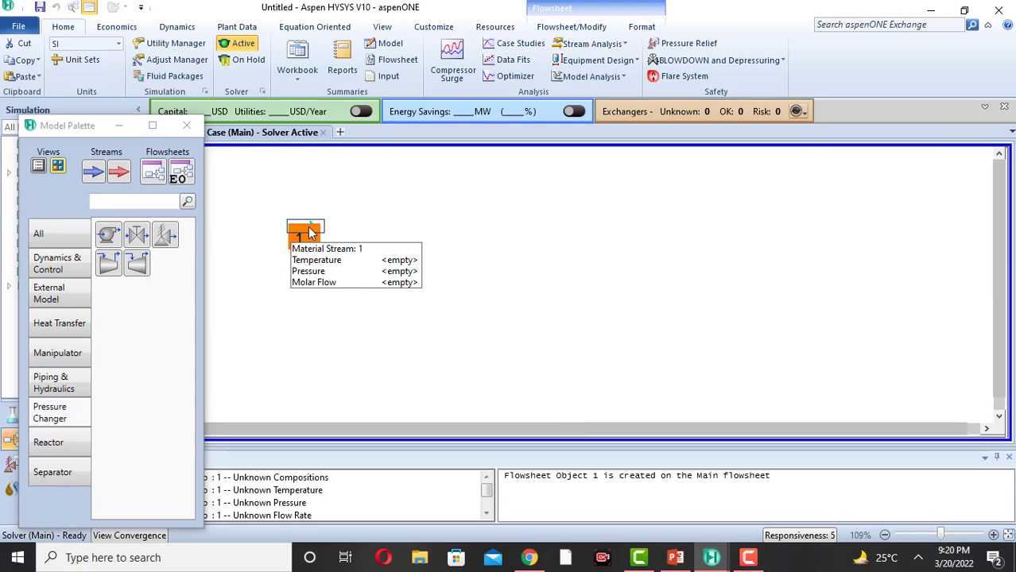
# Step: Open the new material stream and name it Inlet
pyautogui.doubleClick(309, 232)
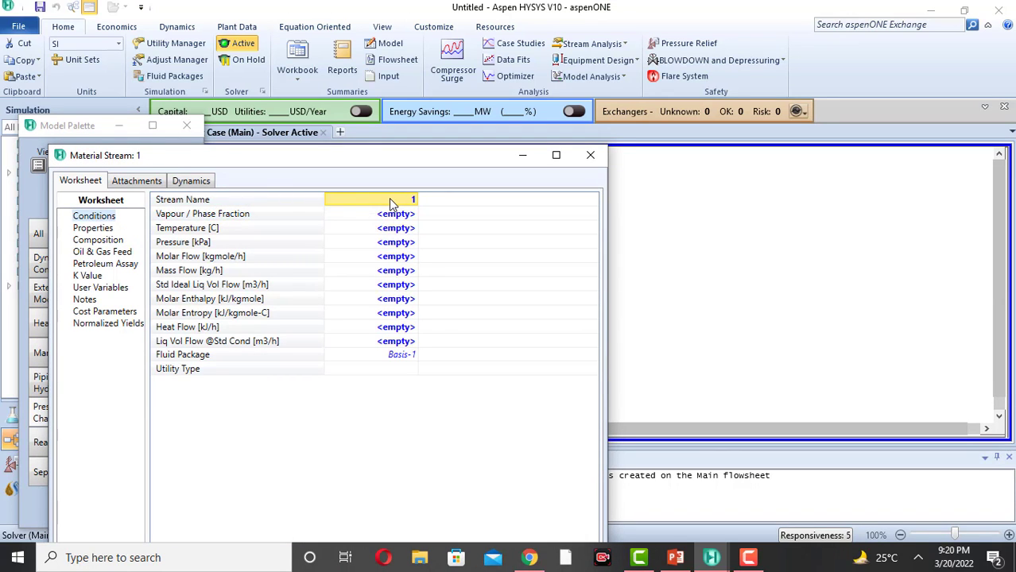
pyautogui.click(389, 203)
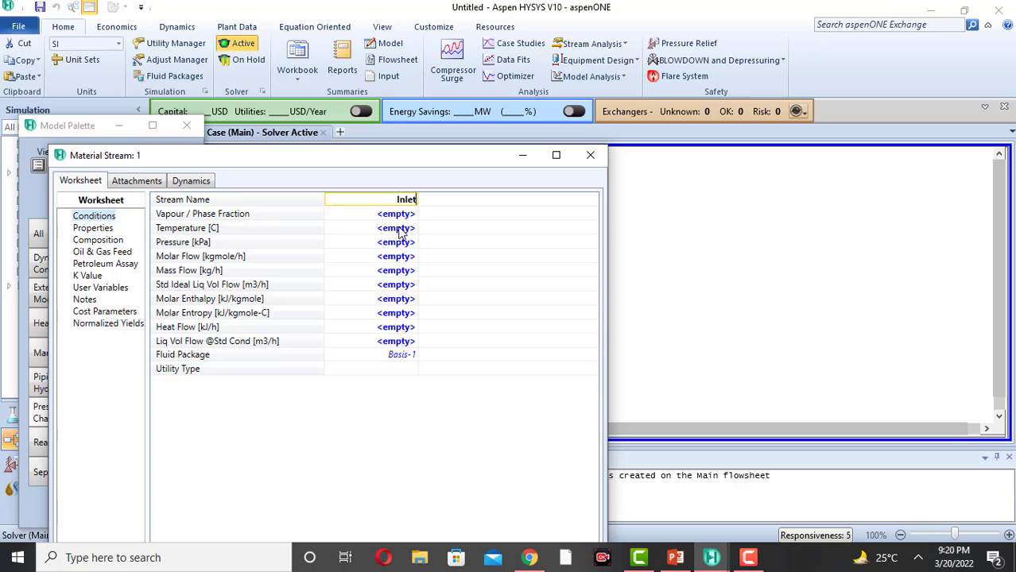
pyautogui.click(400, 228)
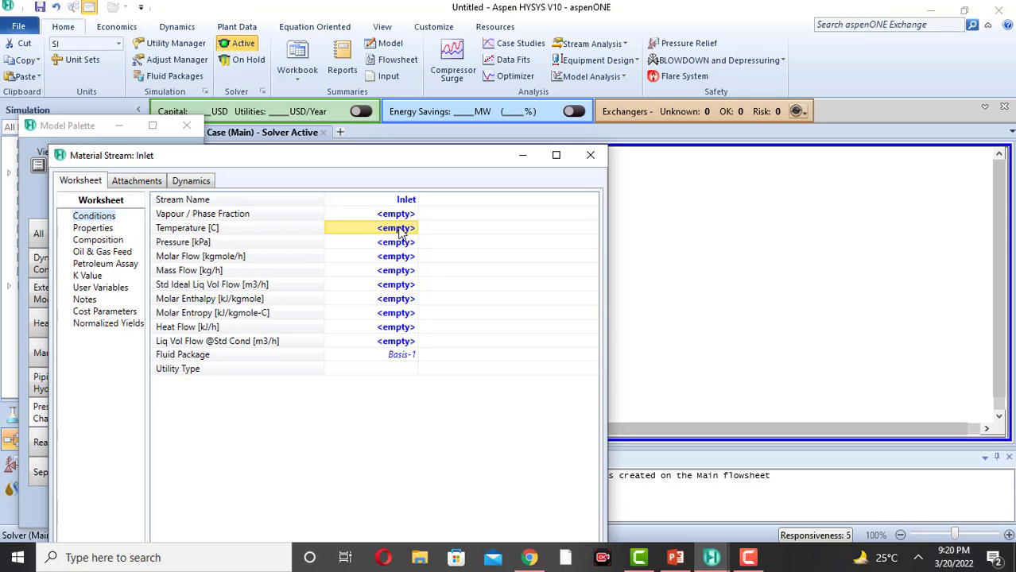
# Step: Set the Inlet stream's temperature to 30 °C and its pressure to 1 atm
pyautogui.moveTo(668, 558)
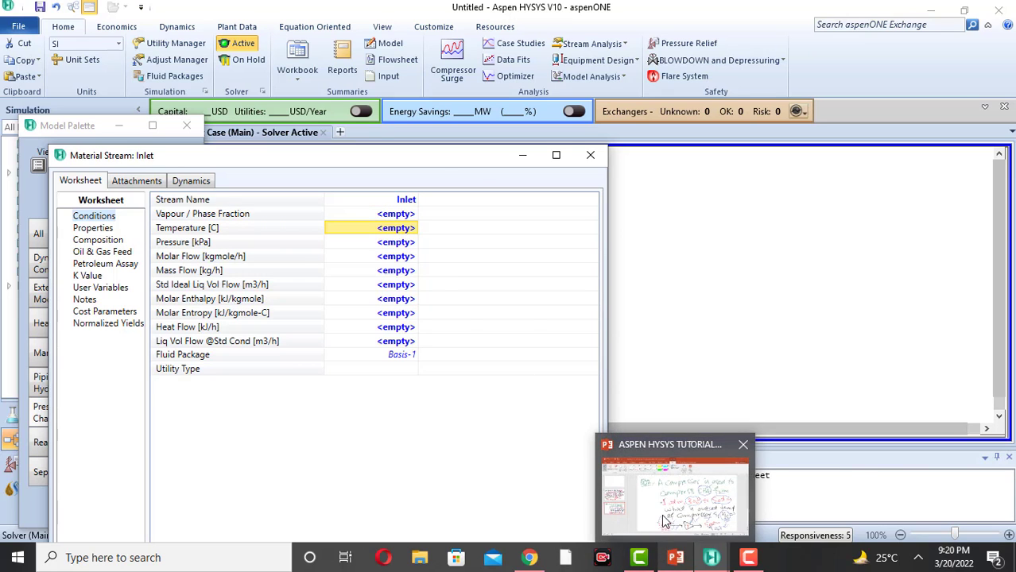
pyautogui.moveTo(666, 521)
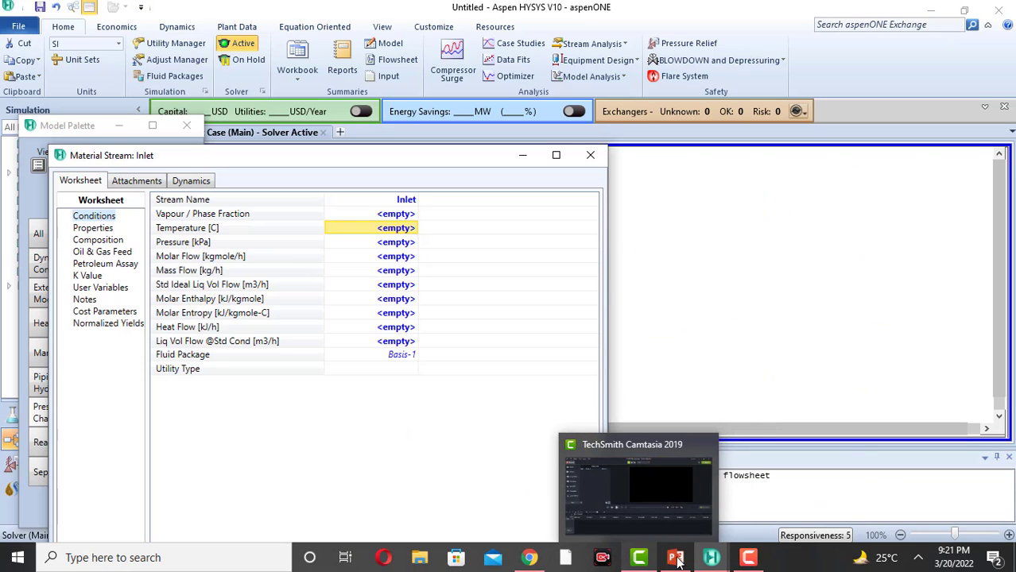
pyautogui.moveTo(712, 557)
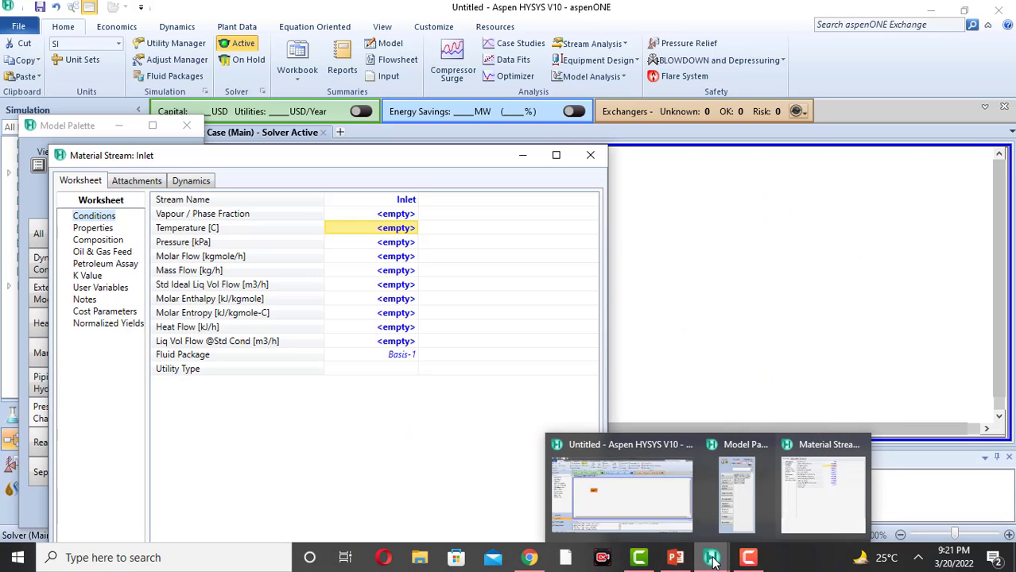
pyautogui.click(670, 511)
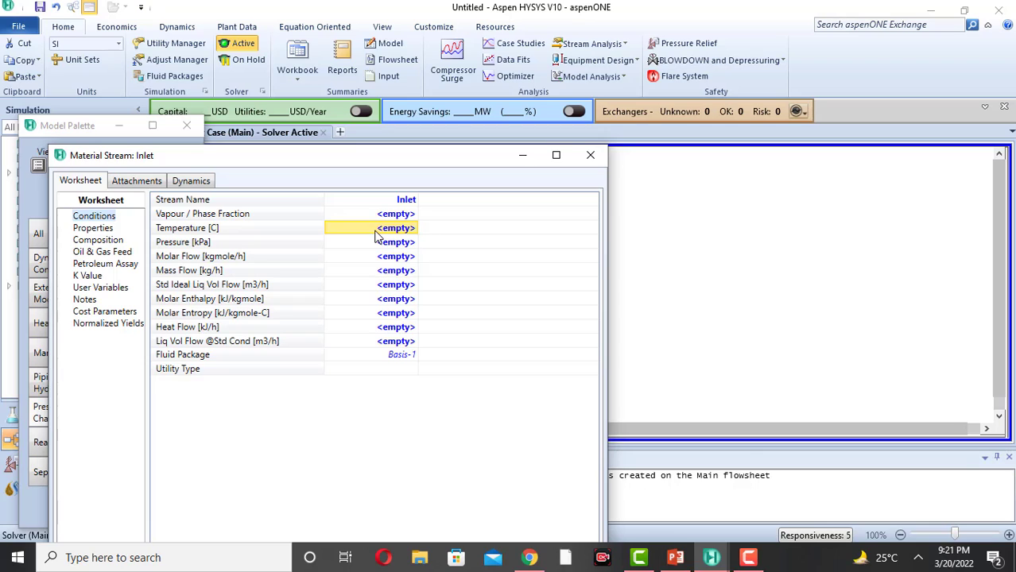
pyautogui.write('30')
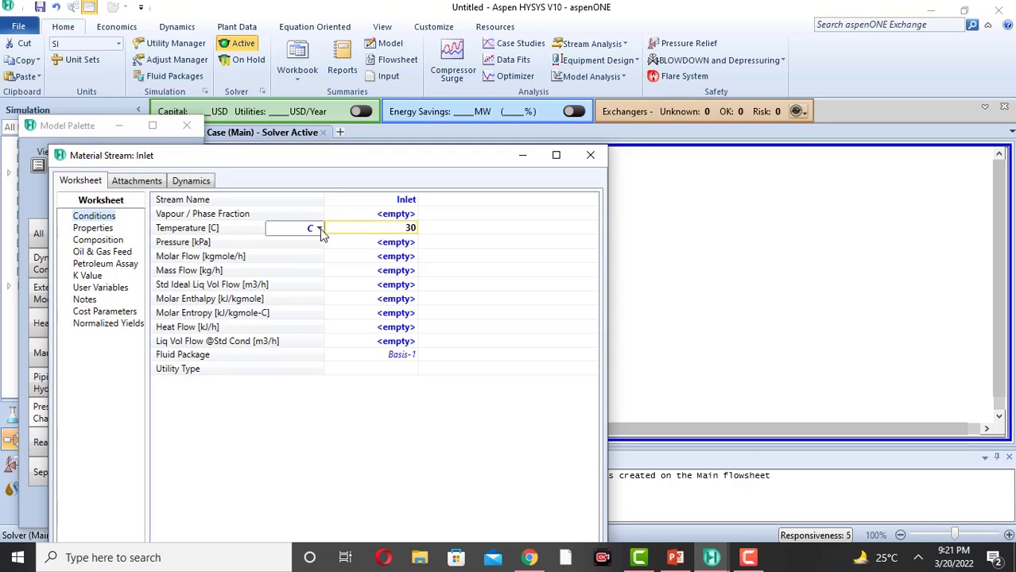
pyautogui.click(387, 249)
pyautogui.write('1')
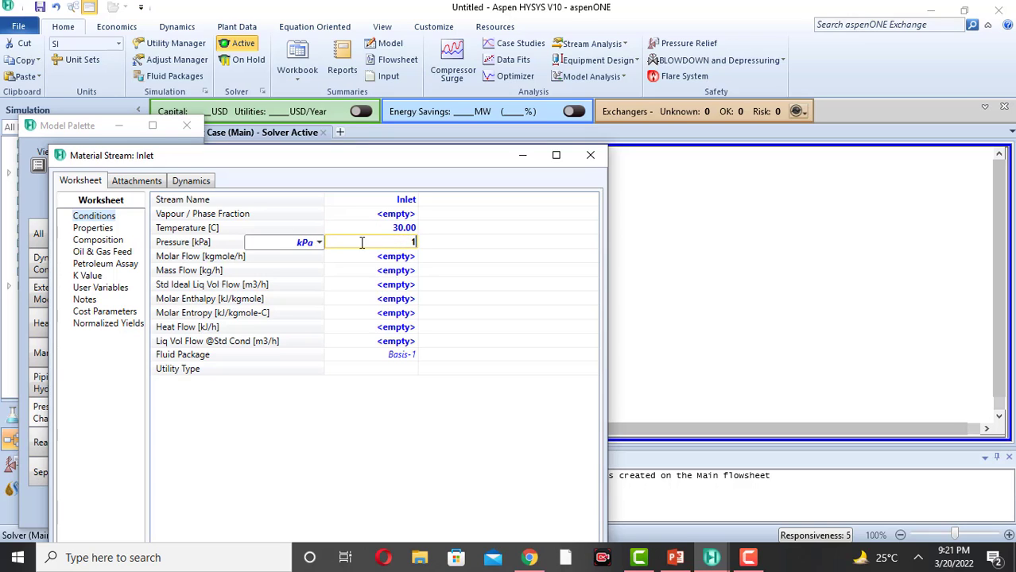
pyautogui.click(318, 244)
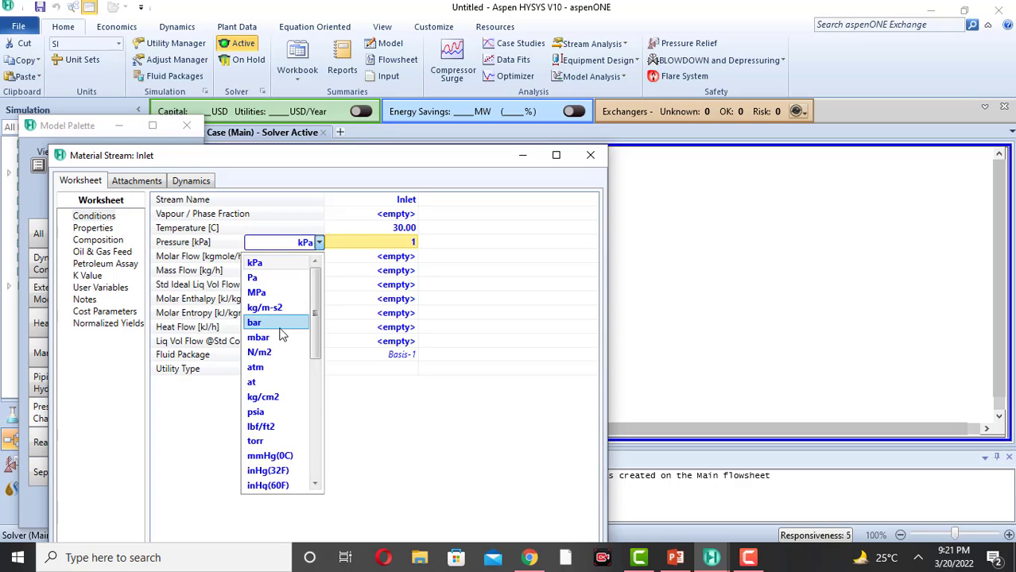
pyautogui.click(265, 368)
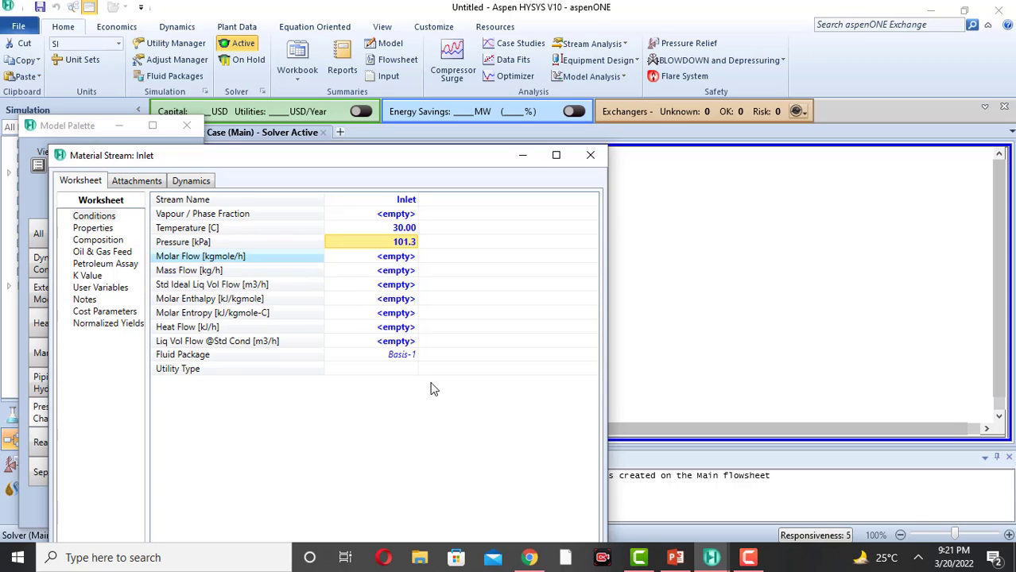
# Step: Switch to the PowerPoint problem slide, handwrite the molar flow note "ṅ = 100" in blue ink beside the problem text and circle the 100
pyautogui.click(675, 558)
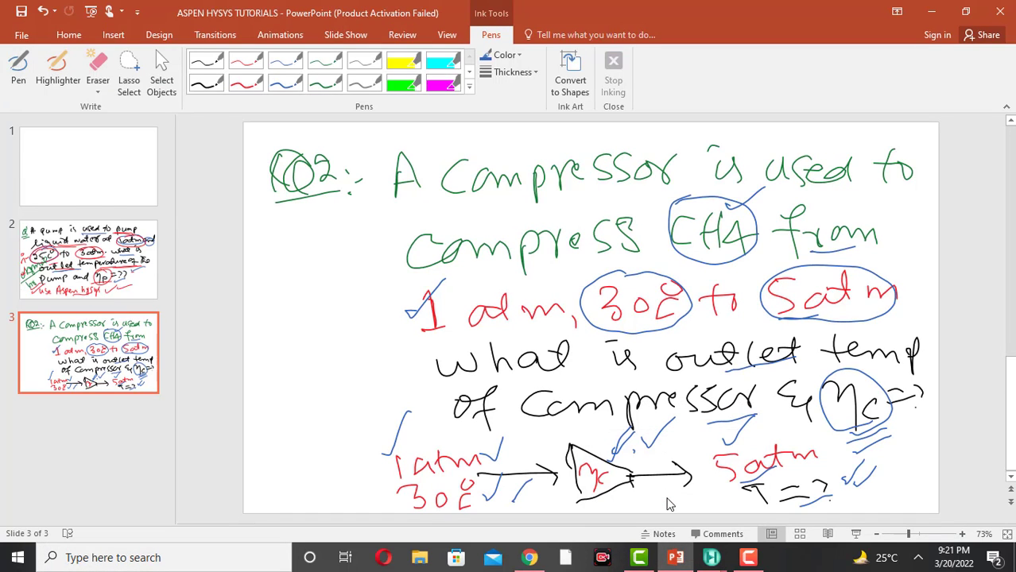
pyautogui.click(284, 83)
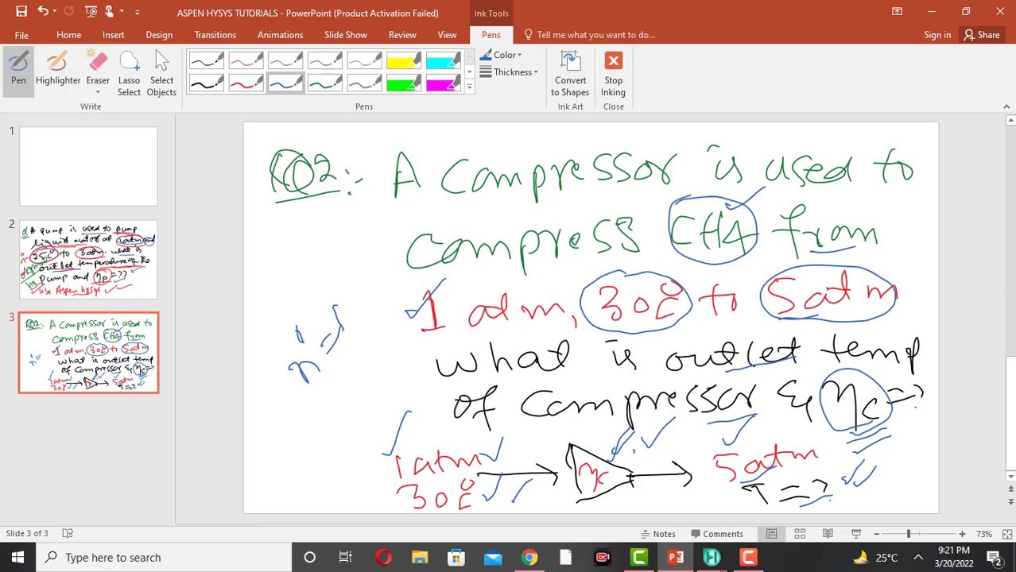
pyautogui.moveTo(380, 280); pyautogui.dragTo(354, 324)
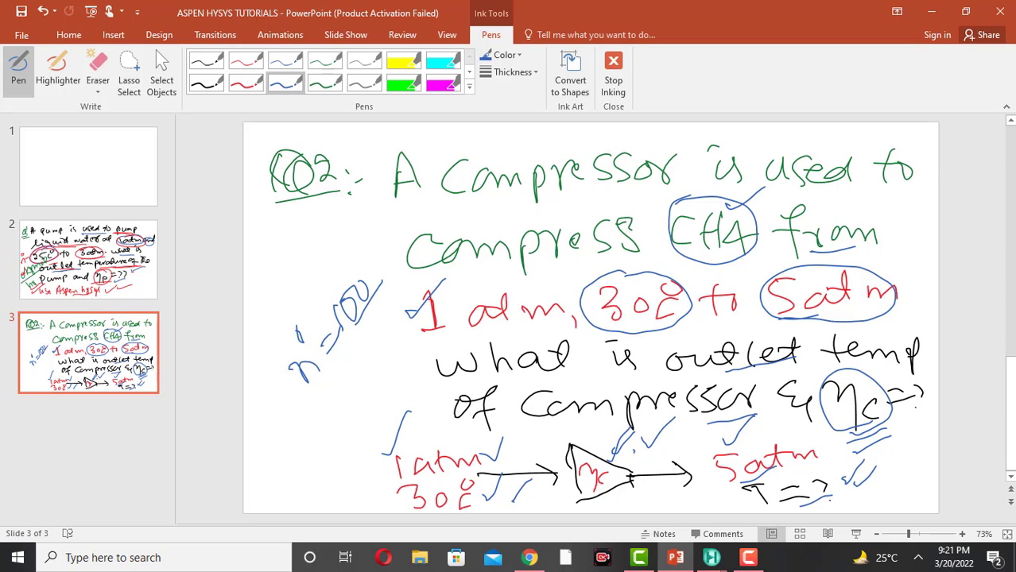
pyautogui.moveTo(339, 268)
pyautogui.mouseDown()
pyautogui.moveTo(372, 272)
pyautogui.moveTo(329, 269)
pyautogui.mouseUp()
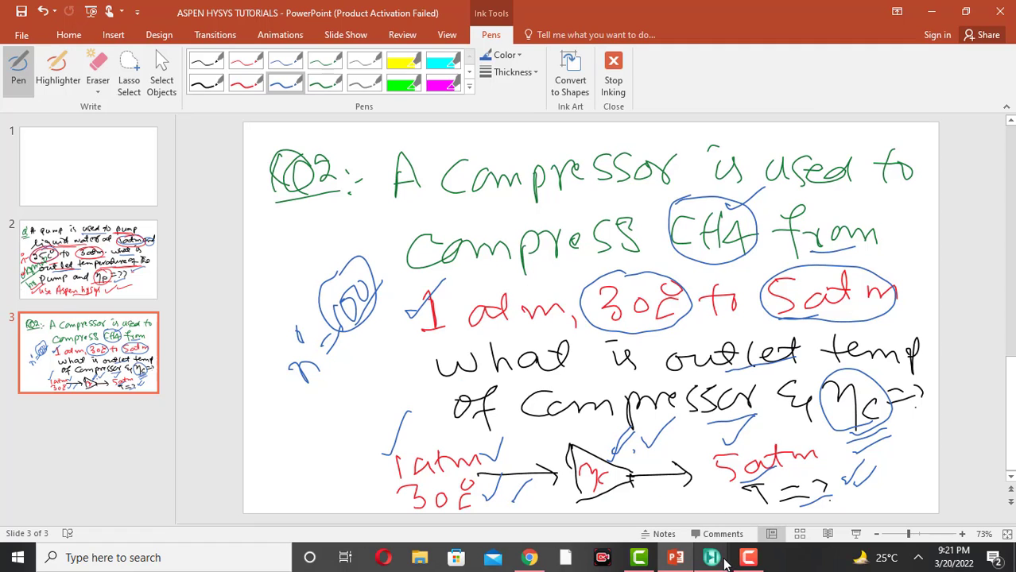
# Step: Switch back to Aspen HYSYS and set the Inlet stream's molar flow to 100 kgmole/h
pyautogui.moveTo(721, 561)
pyautogui.click(659, 500)
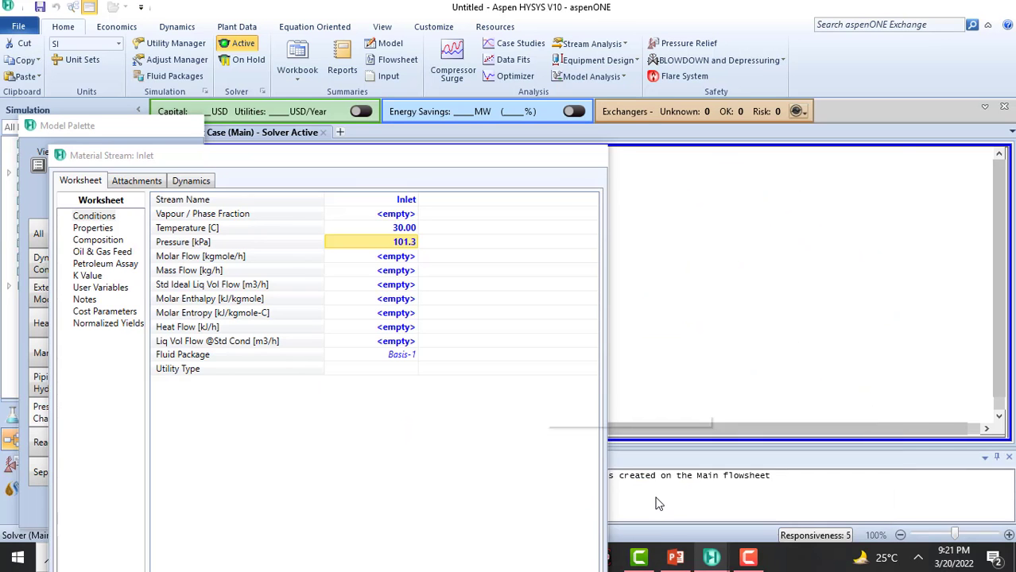
pyautogui.click(389, 262)
pyautogui.write('100')
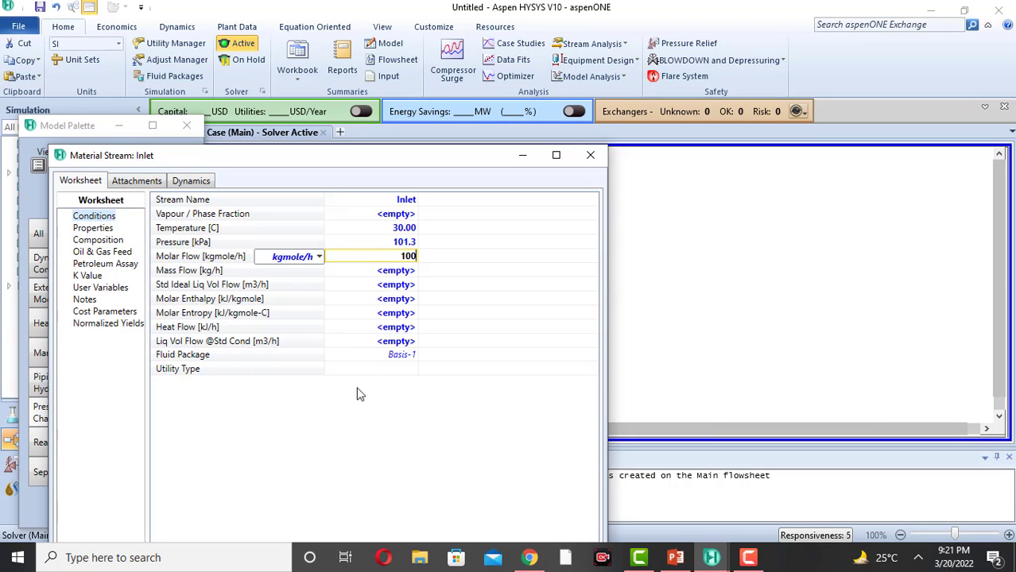
pyautogui.press('Return')
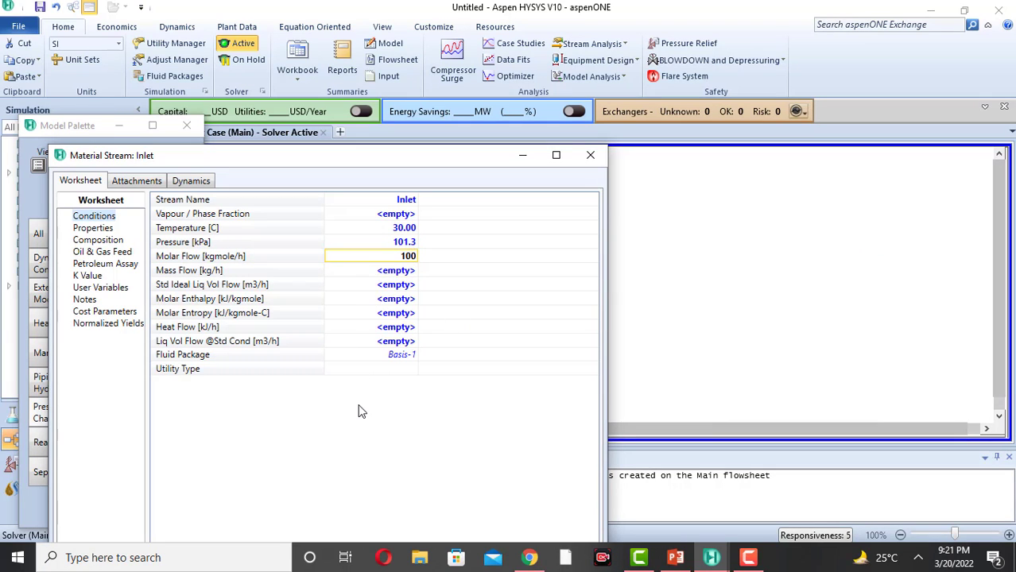
# Step: Set the Inlet stream's methane mole fraction to 1, accept the composition and close the stream window
pyautogui.click(98, 240)
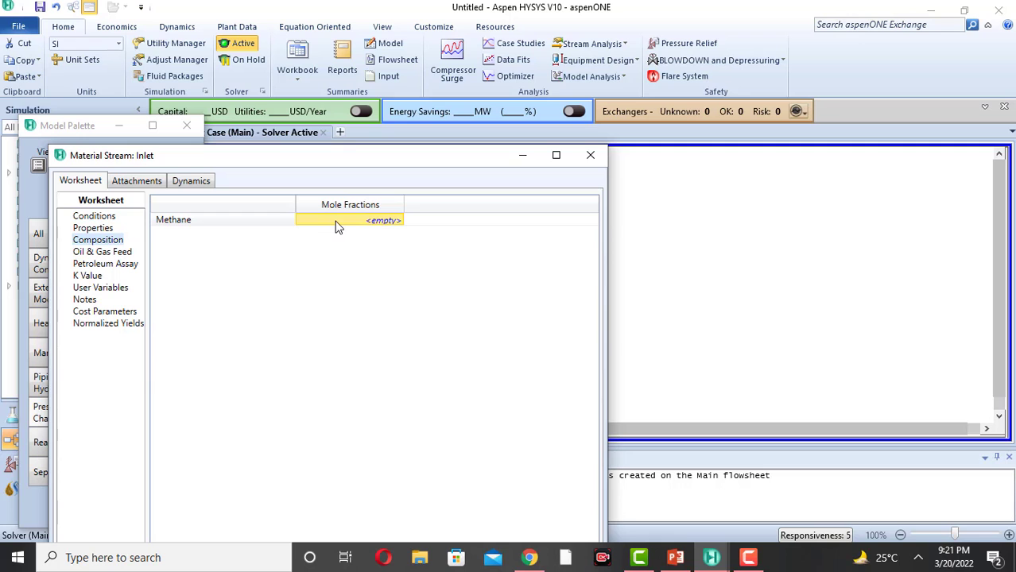
pyautogui.write('1')
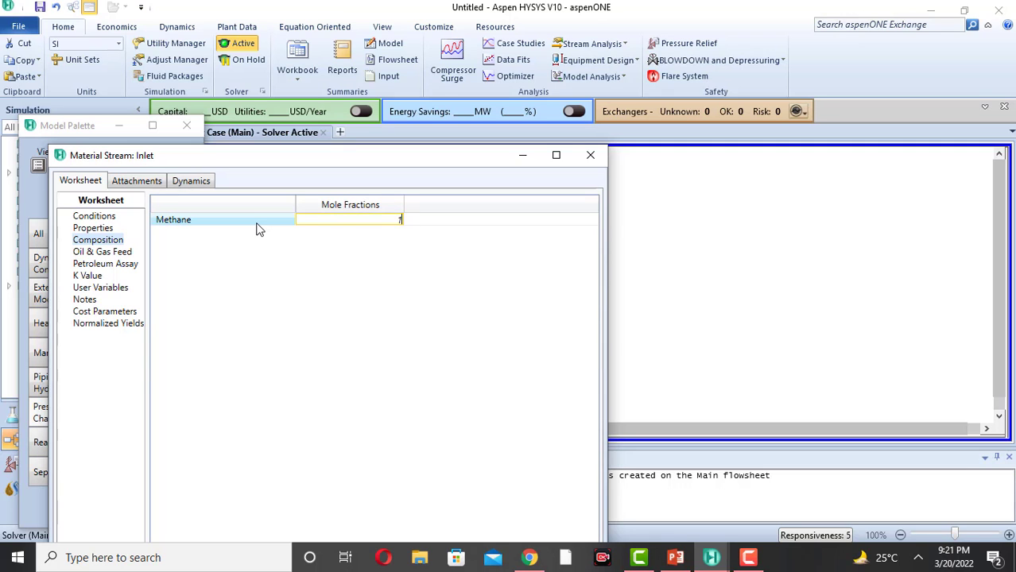
pyautogui.press('Return')
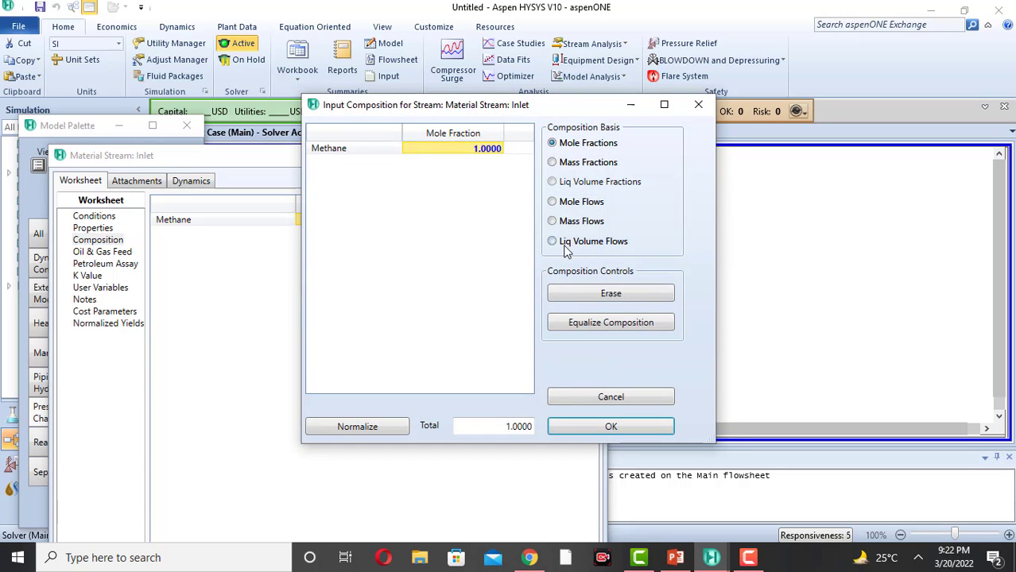
pyautogui.click(587, 431)
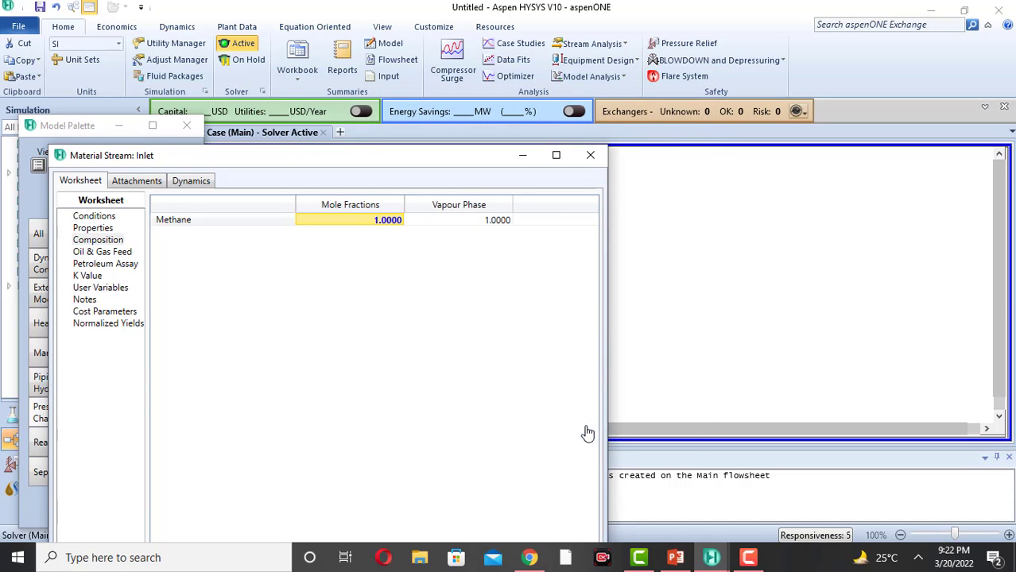
pyautogui.click(589, 156)
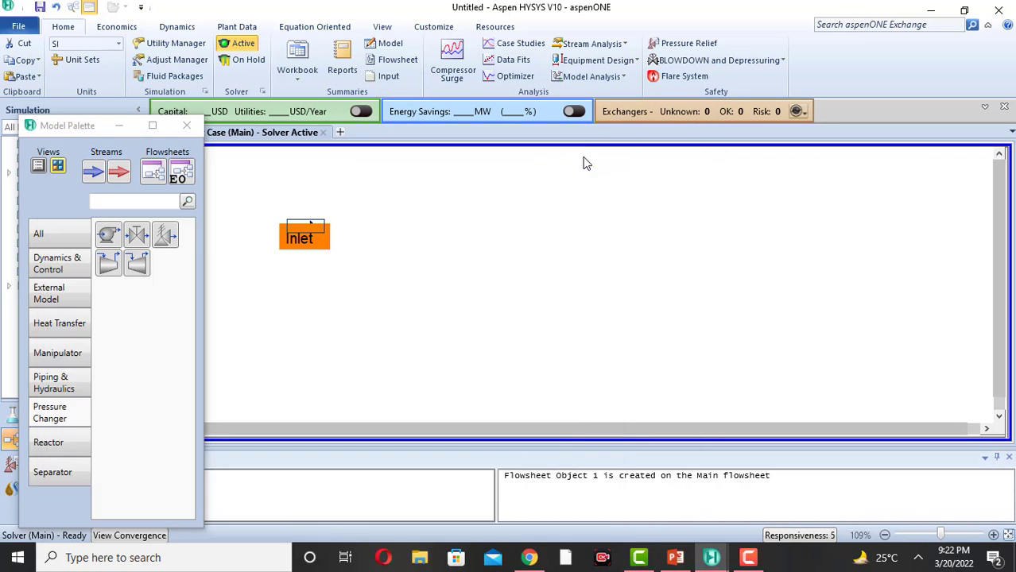
# Step: Place a second material stream on the flowsheet to the right of Inlet and name it Outlet
pyautogui.click(97, 173)
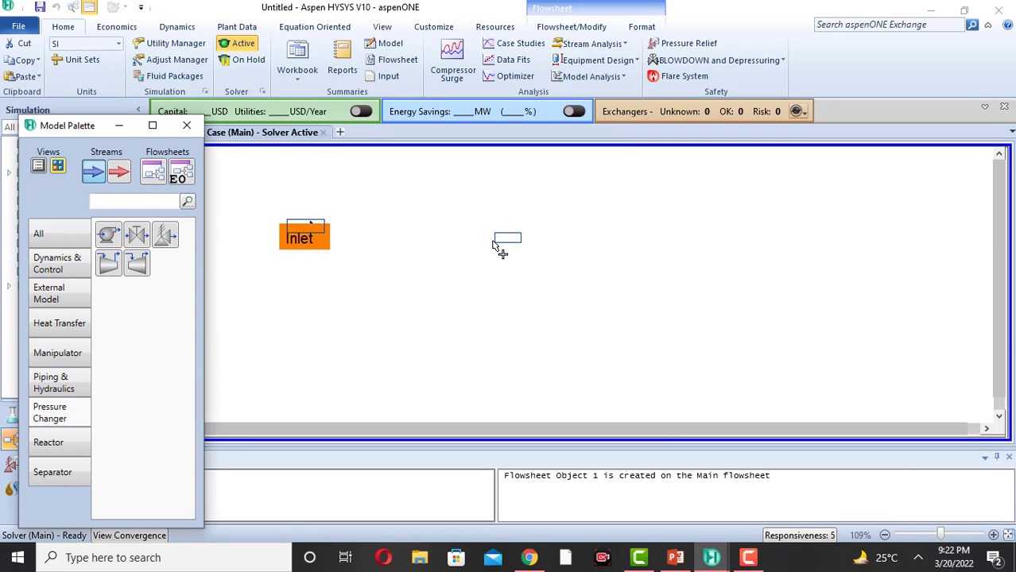
pyautogui.click(494, 240)
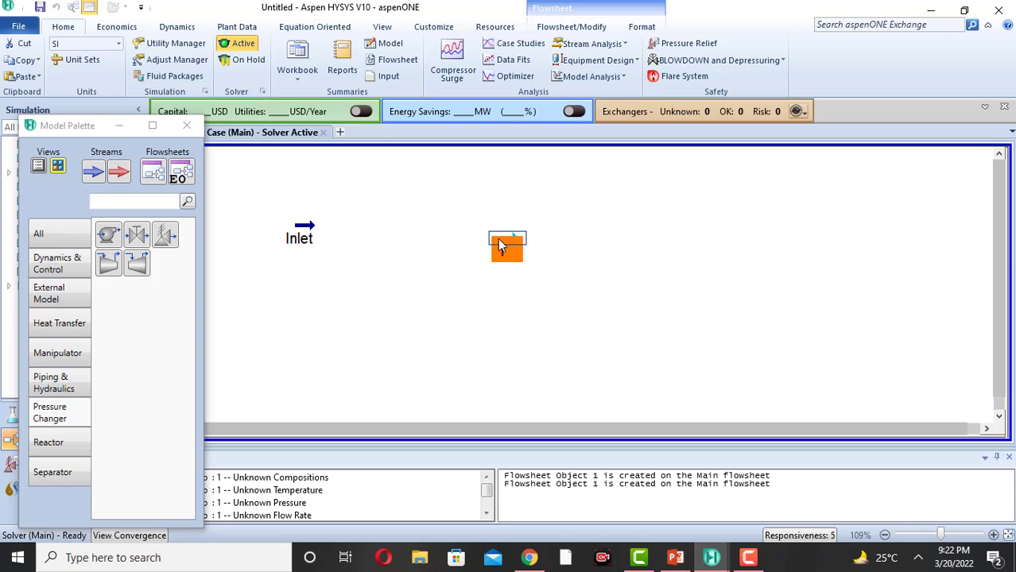
pyautogui.doubleClick(499, 246)
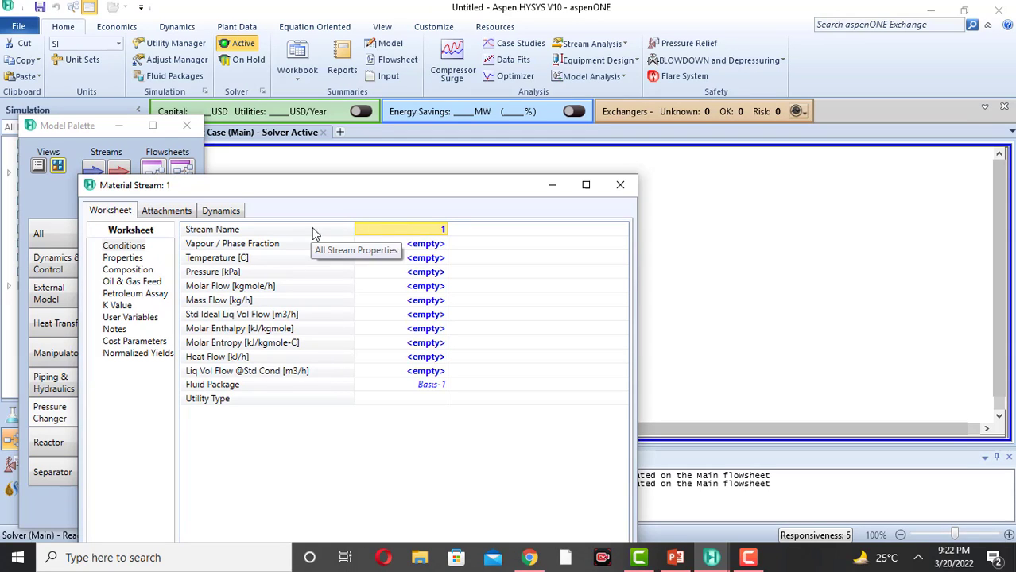
pyautogui.click(395, 235)
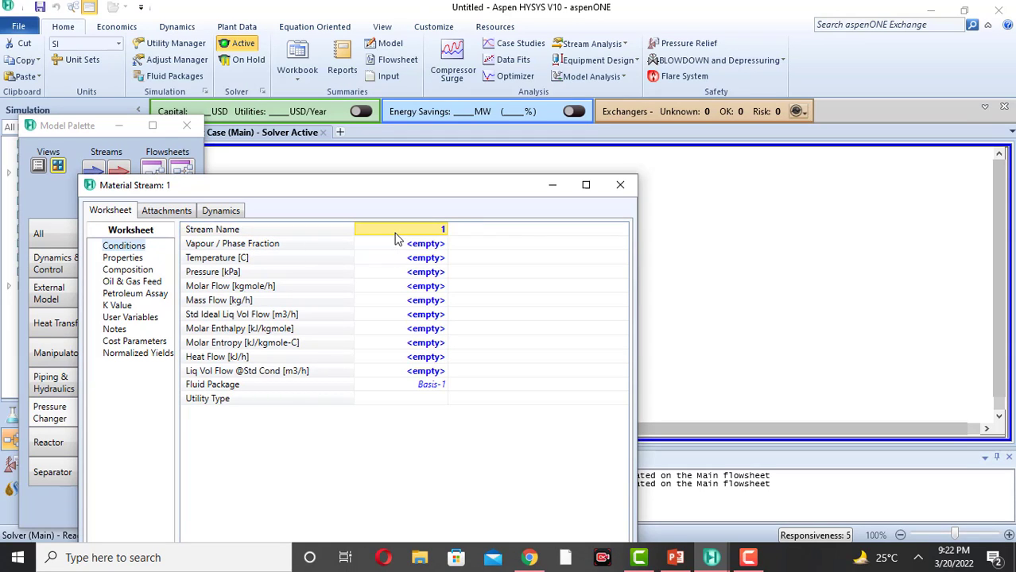
pyautogui.write('o')
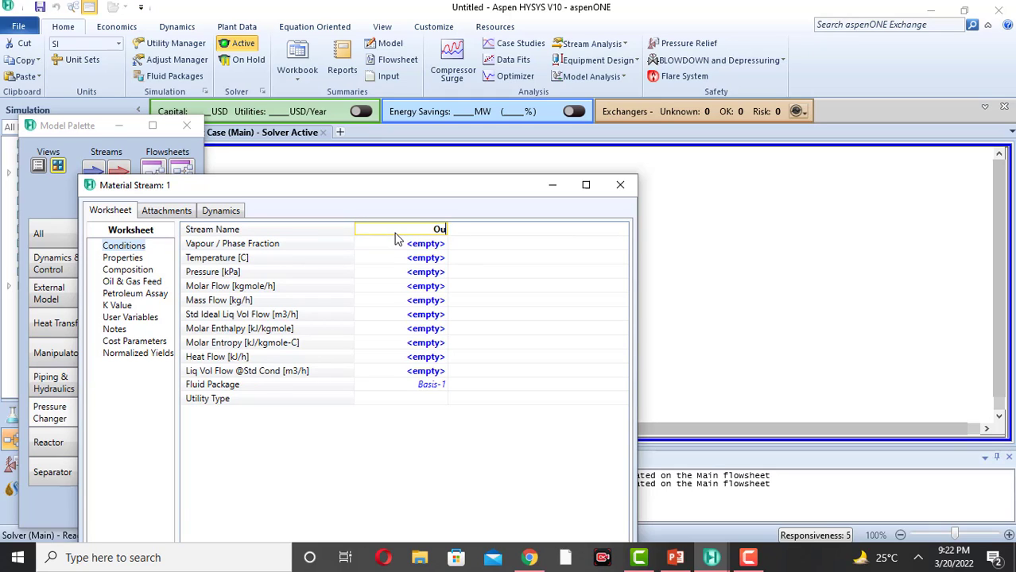
pyautogui.write('utlet')
pyautogui.click(426, 259)
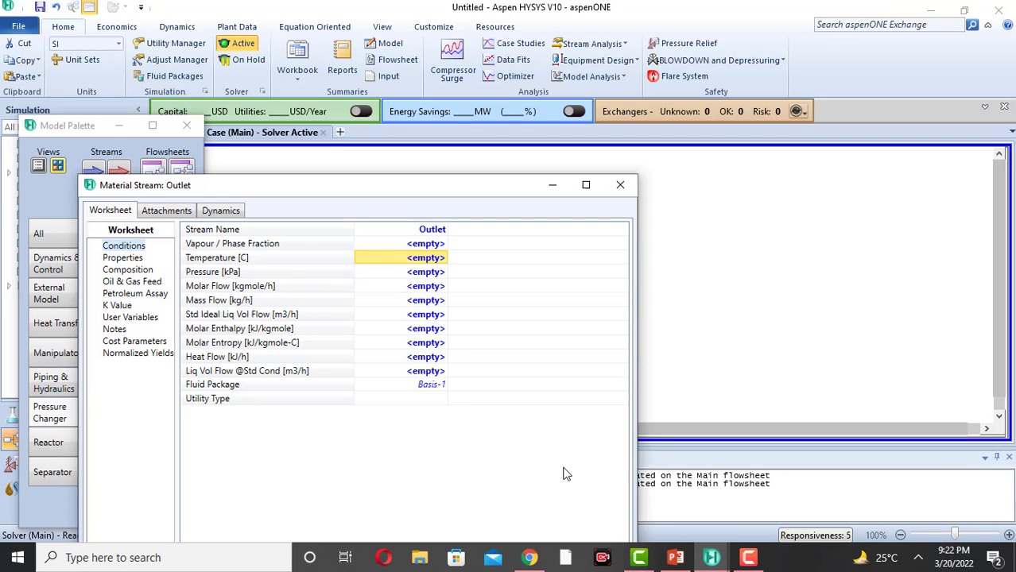
# Step: Set the Outlet stream's pressure to 5 atm and its molar flow to 100 kgmole/h
pyautogui.moveTo(675, 557)
pyautogui.moveTo(670, 506)
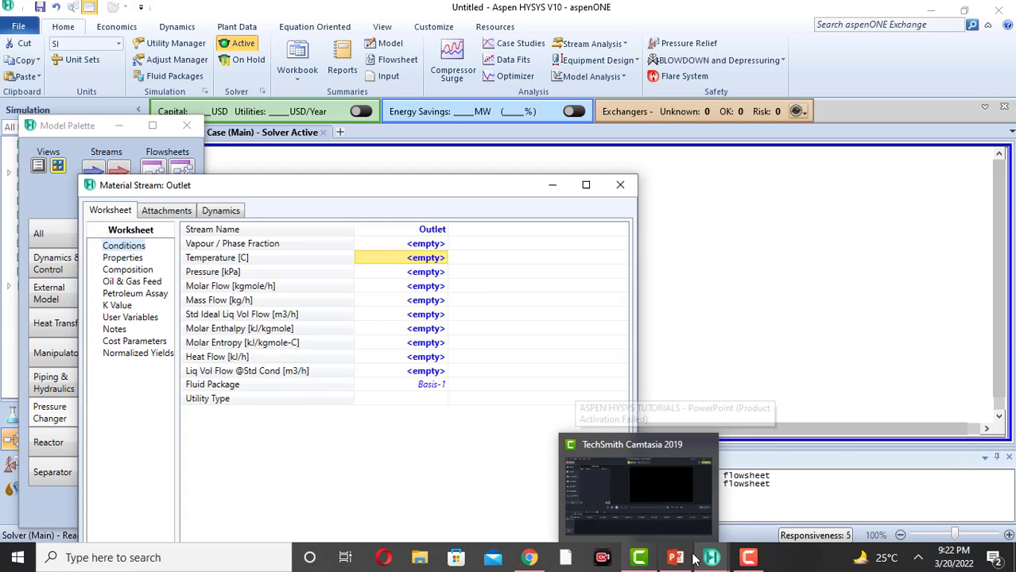
pyautogui.moveTo(726, 559)
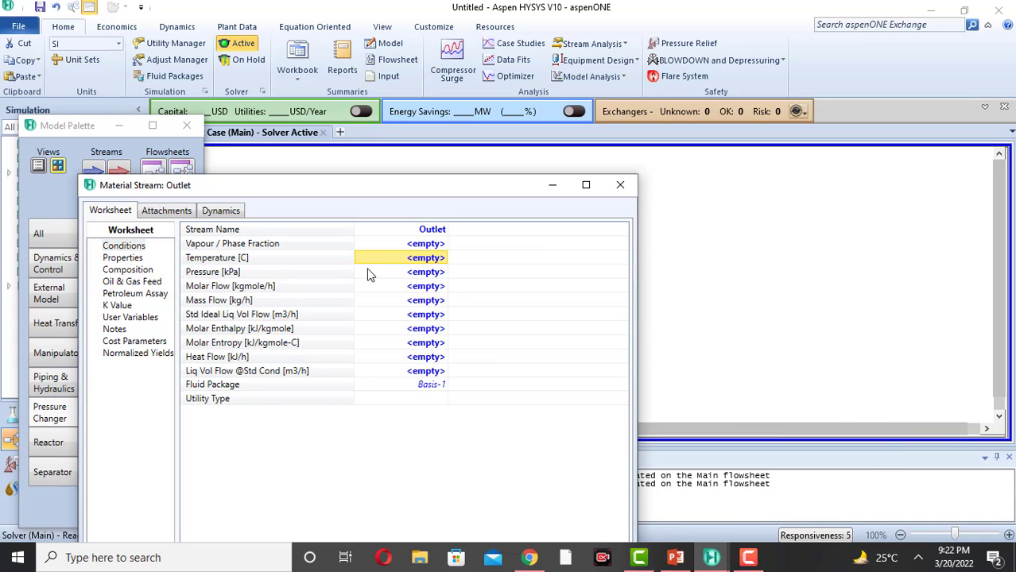
pyautogui.click(421, 274)
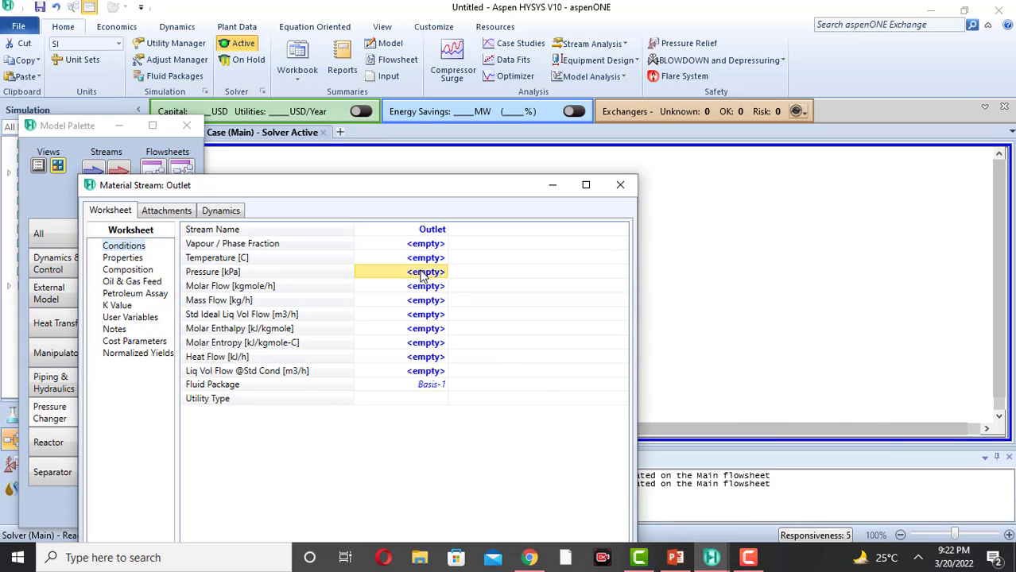
pyautogui.write('5')
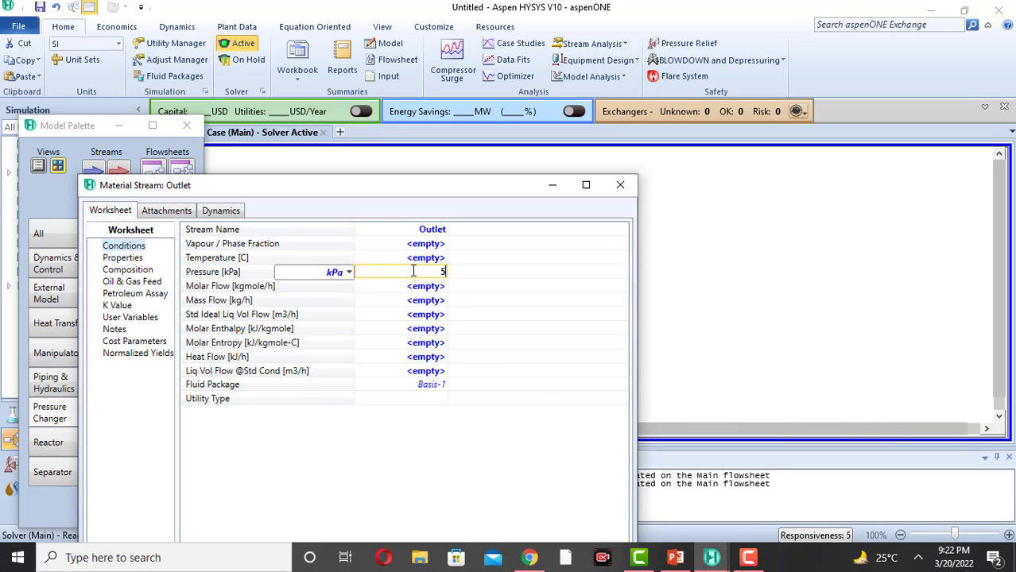
pyautogui.click(349, 272)
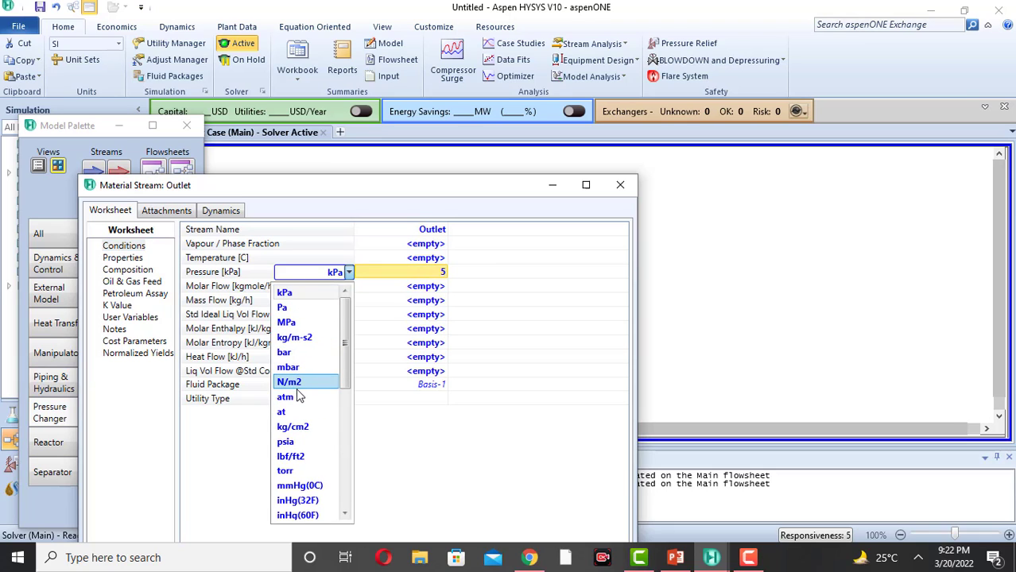
pyautogui.click(296, 395)
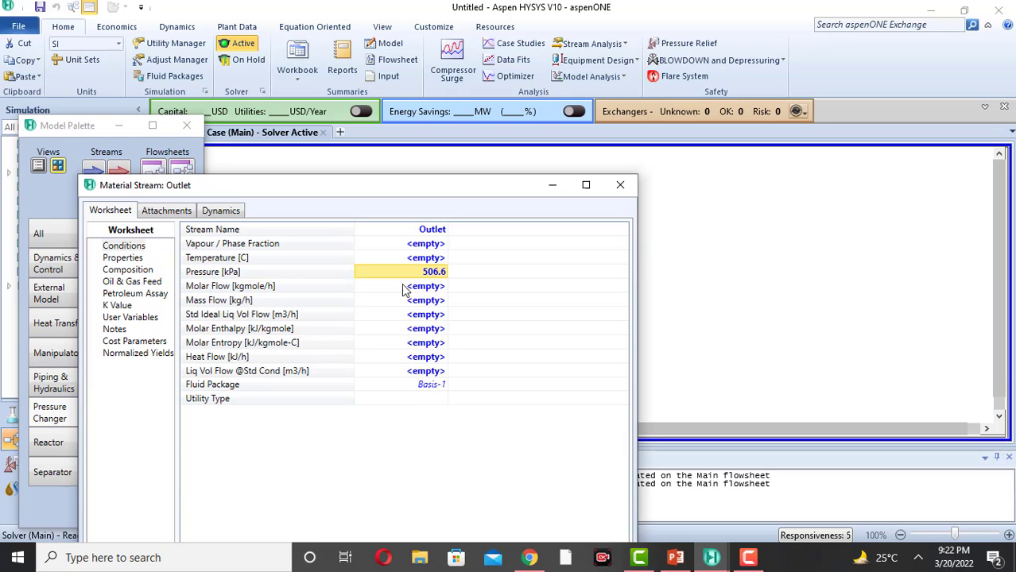
pyautogui.click(425, 292)
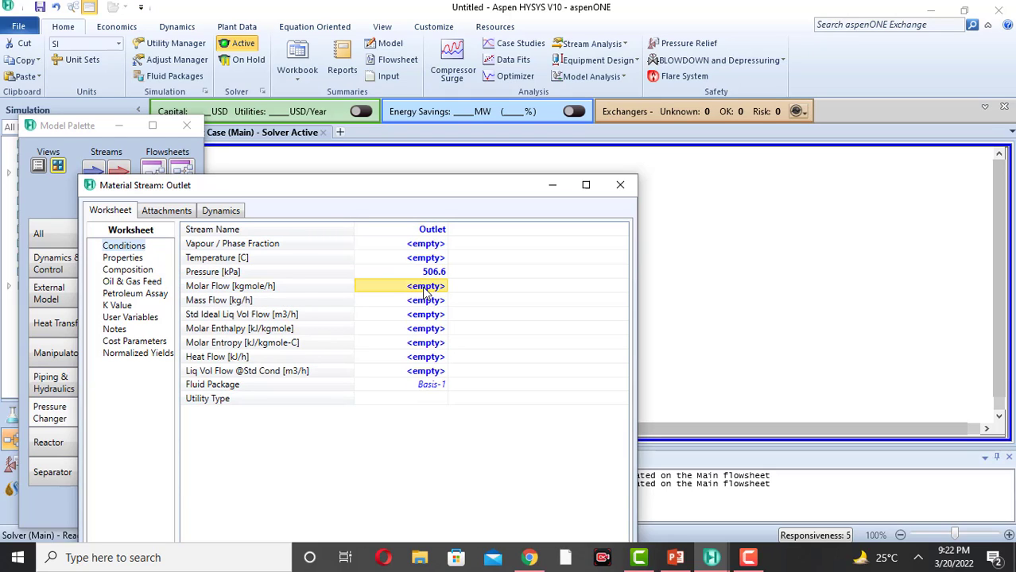
pyautogui.write('100')
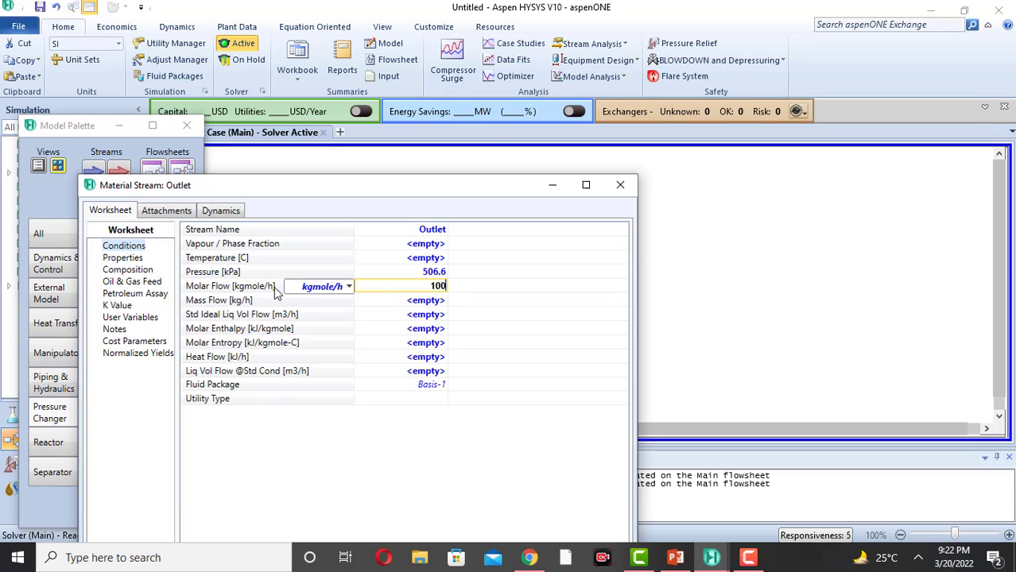
# Step: Set the Outlet stream's methane mole fraction to 1, accept the composition and close the stream window
pyautogui.click(147, 272)
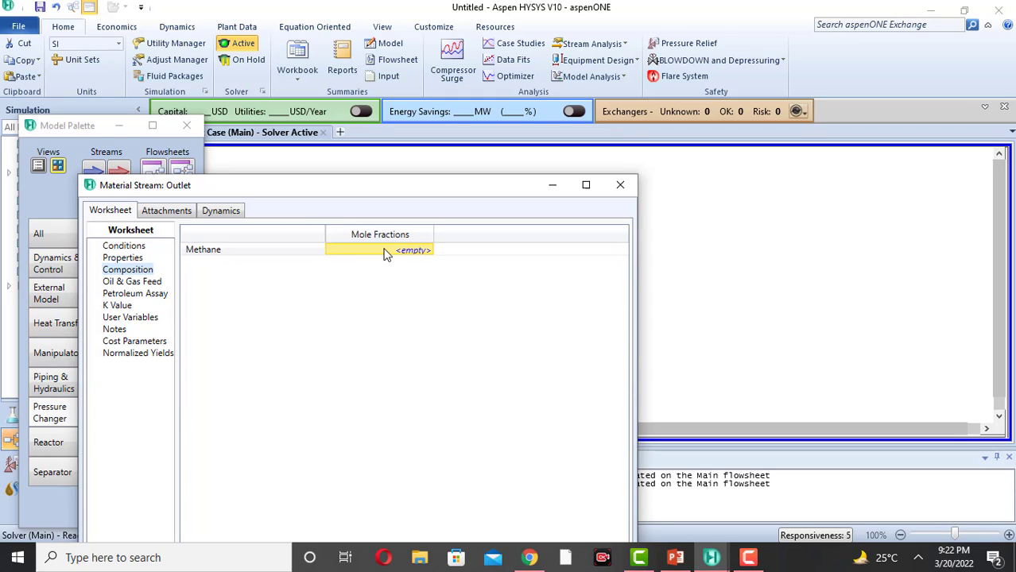
pyautogui.write('1')
pyautogui.click(294, 252)
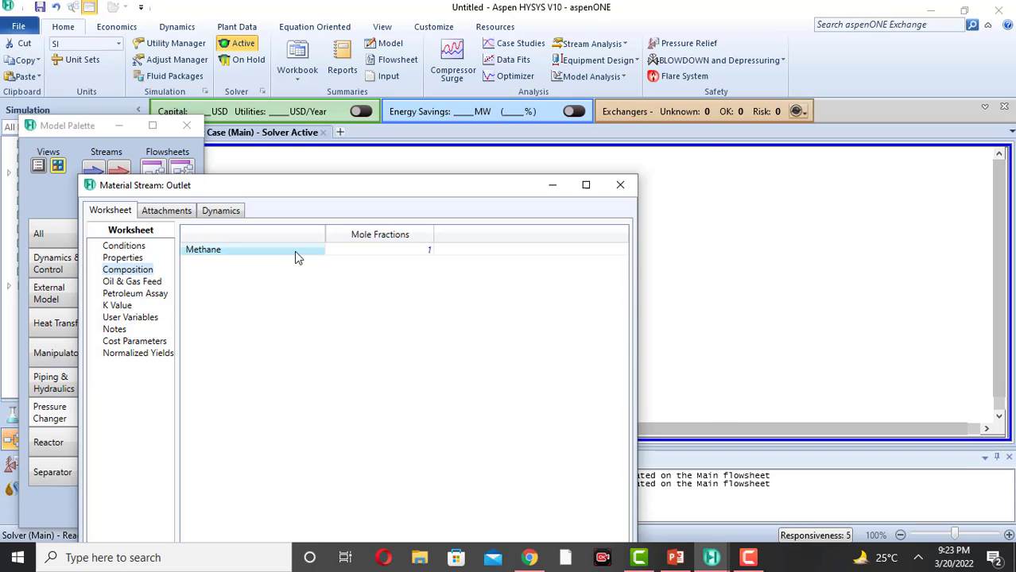
pyautogui.doubleClick(295, 253)
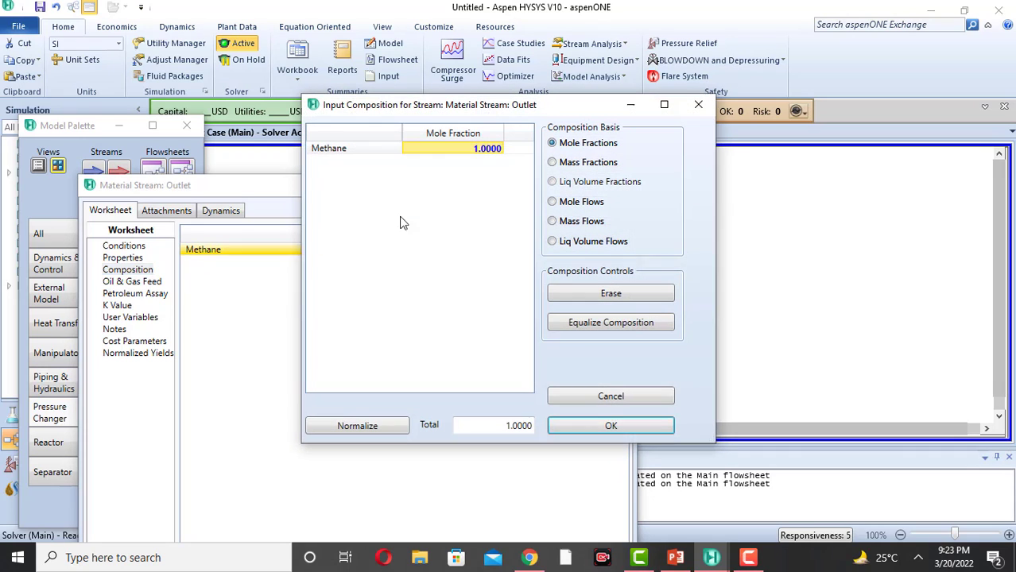
pyautogui.click(610, 429)
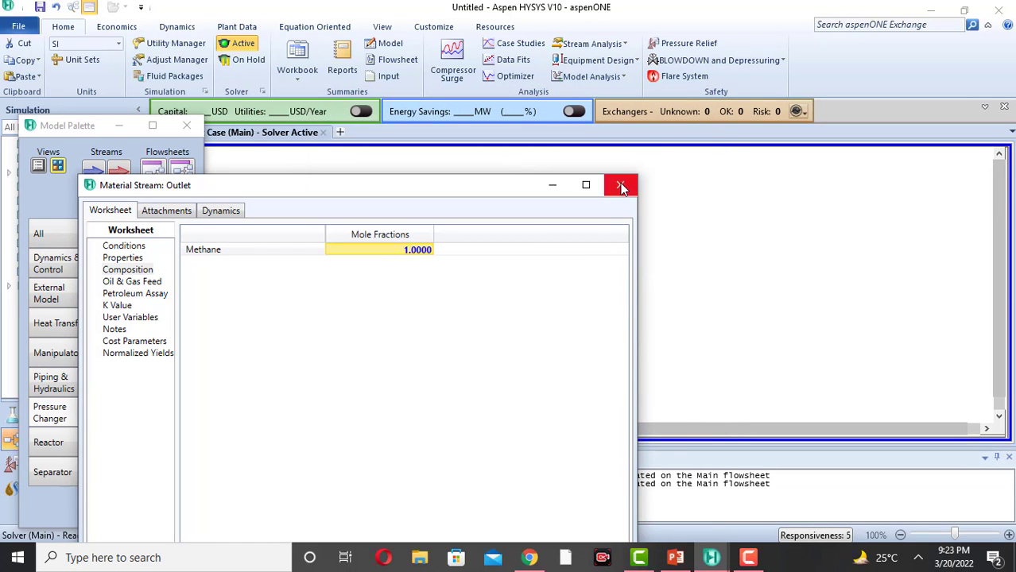
pyautogui.click(621, 187)
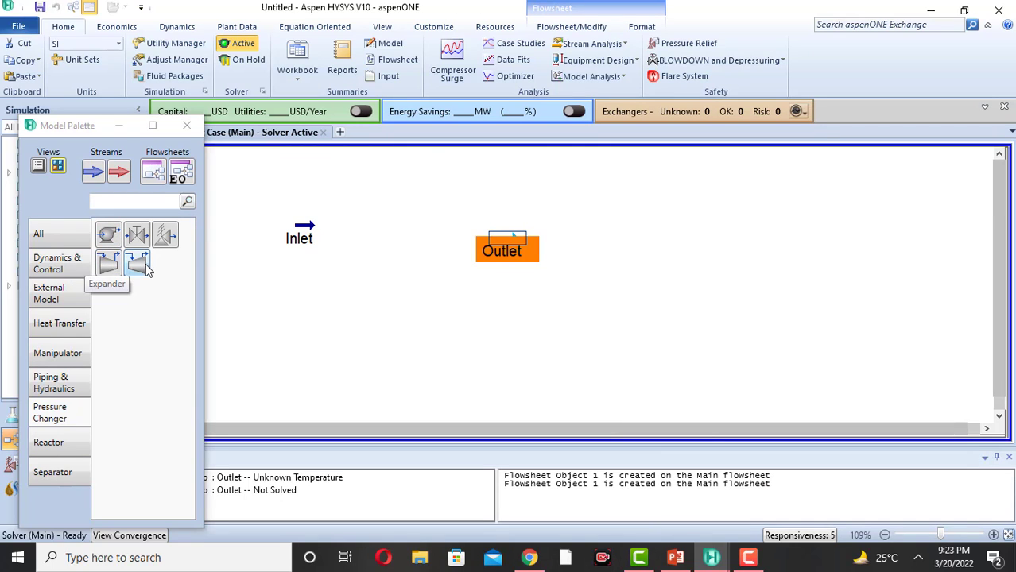
# Step: Place a compressor on the flowsheet between the Inlet and Outlet streams and name it Compressor
pyautogui.click(103, 269)
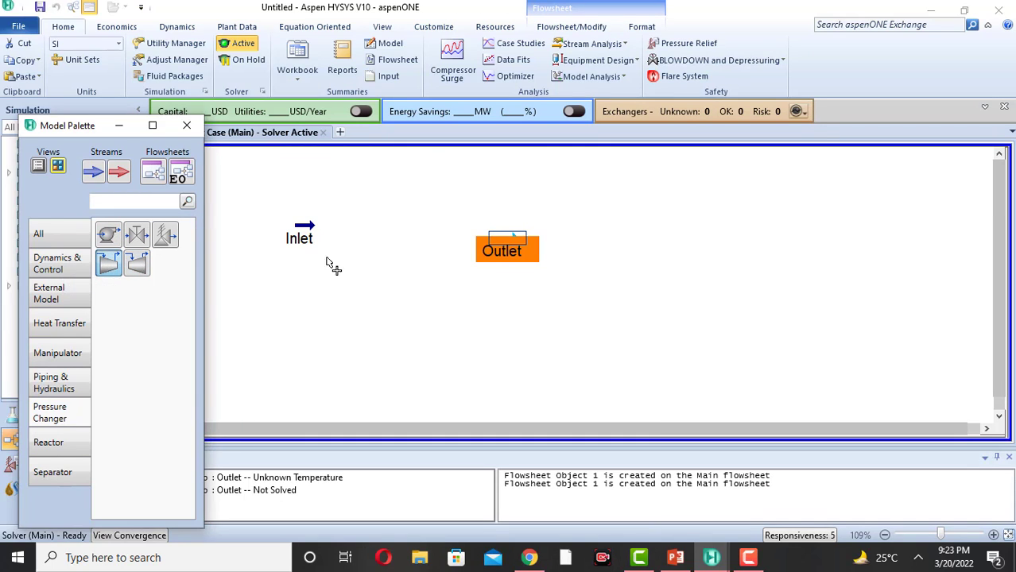
pyautogui.click(364, 261)
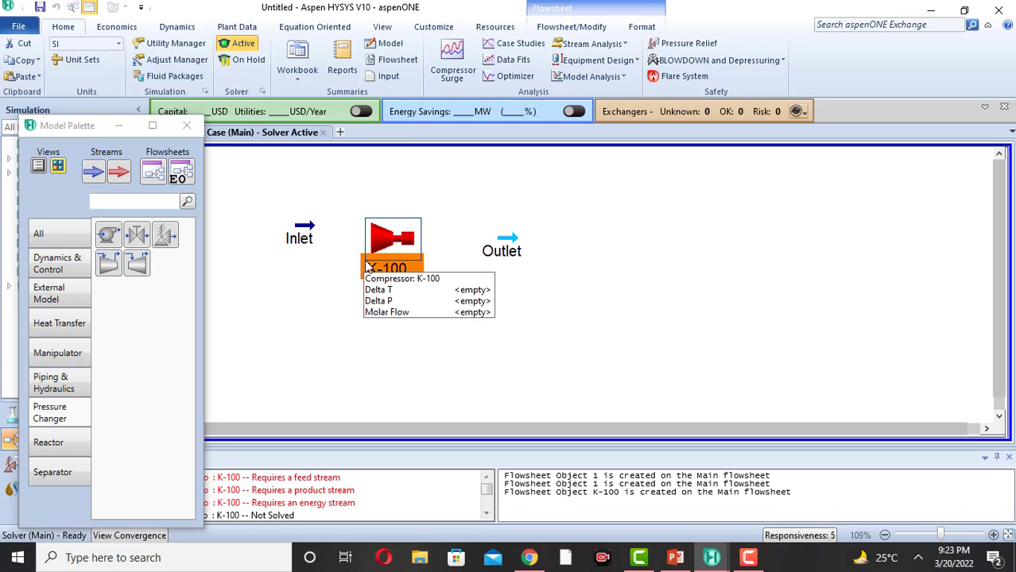
pyautogui.doubleClick(394, 249)
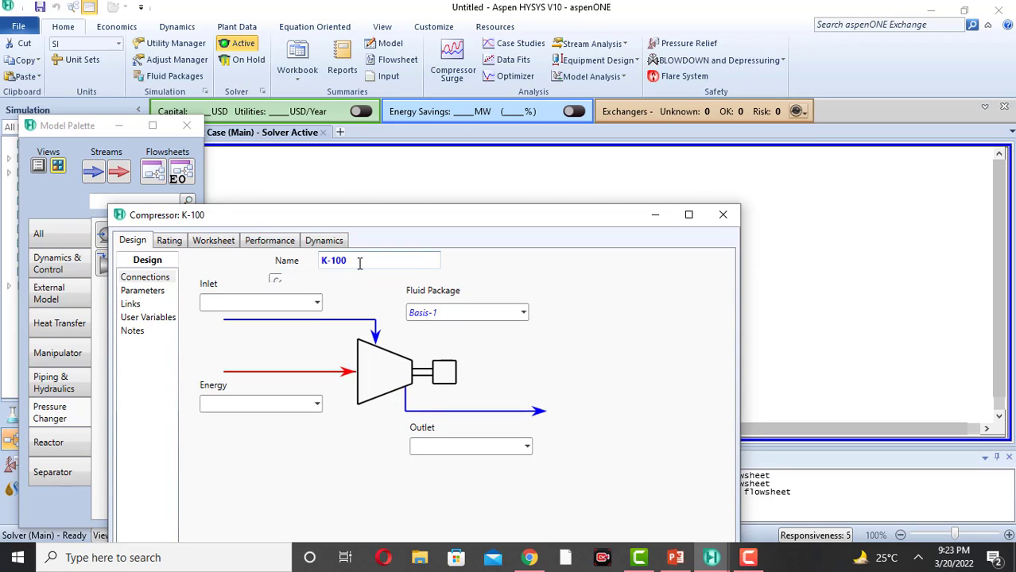
pyautogui.click(360, 262)
pyautogui.write('c')
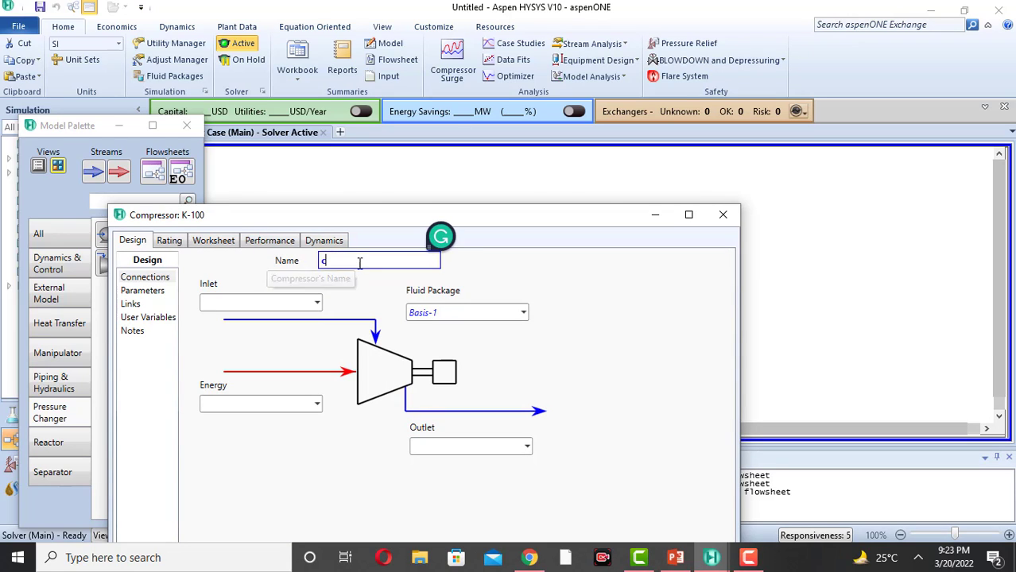
pyautogui.press('BackSpace')
pyautogui.write('C')
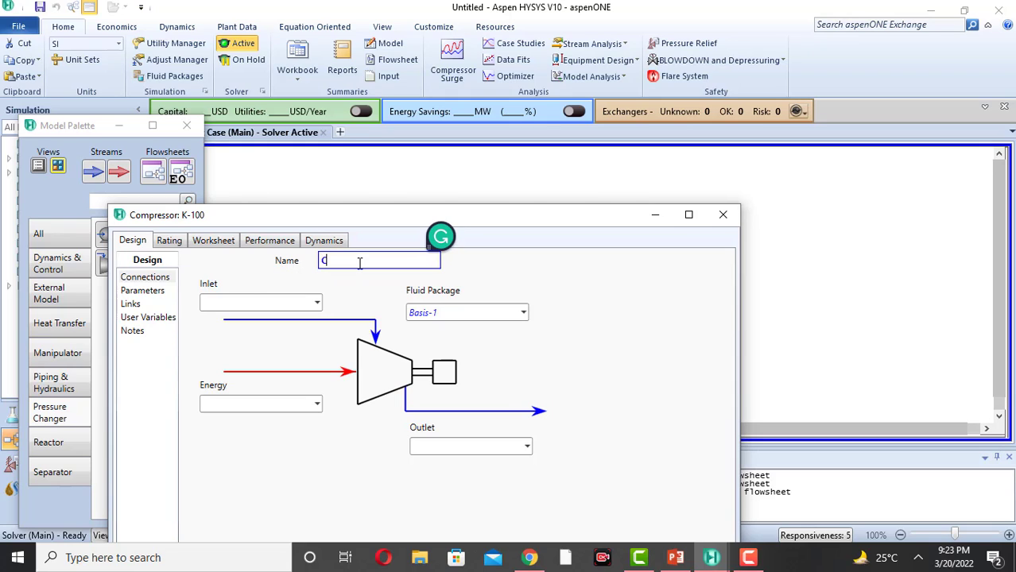
pyautogui.write('ompressor')
pyautogui.press('Return')
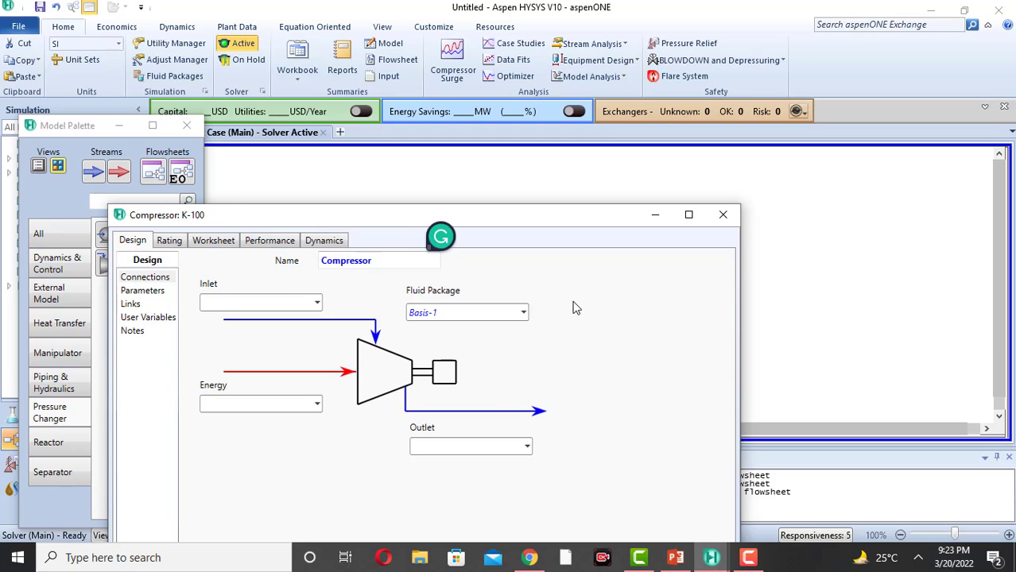
# Step: Connect the Inlet stream to the compressor's inlet and the Outlet stream to its outlet
pyautogui.click(317, 303)
pyautogui.click(239, 325)
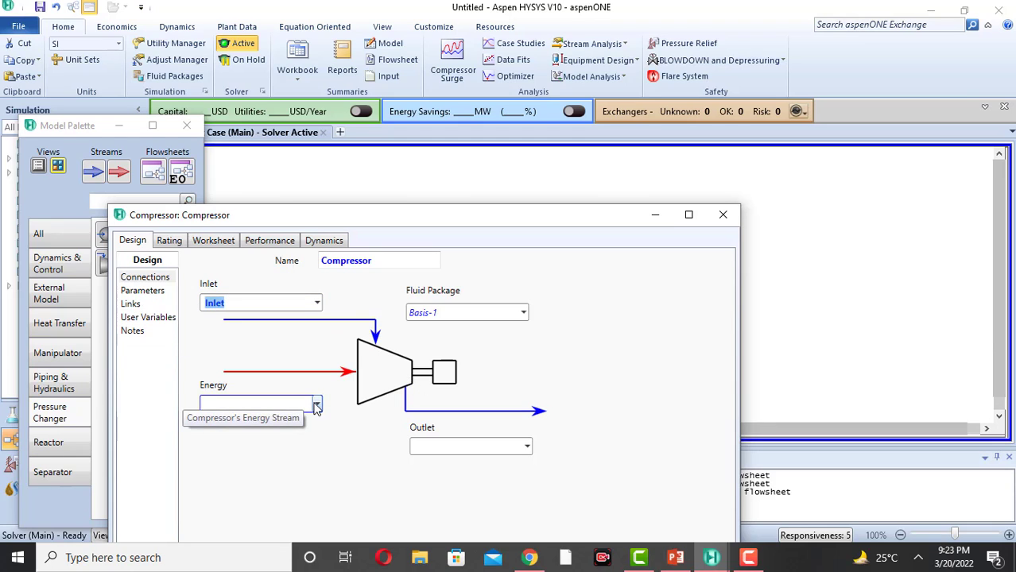
pyautogui.click(528, 446)
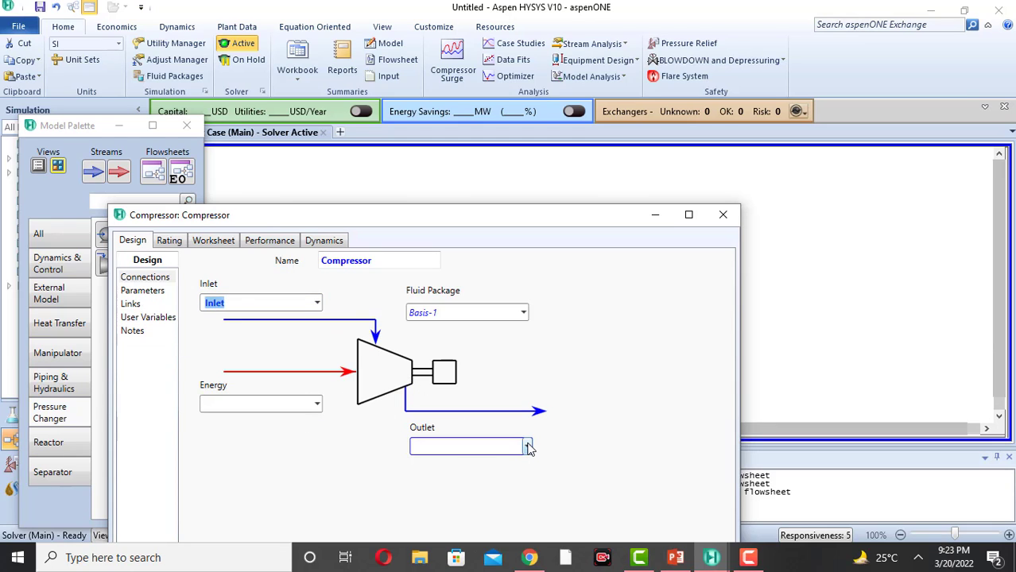
pyautogui.click(528, 447)
pyautogui.click(450, 468)
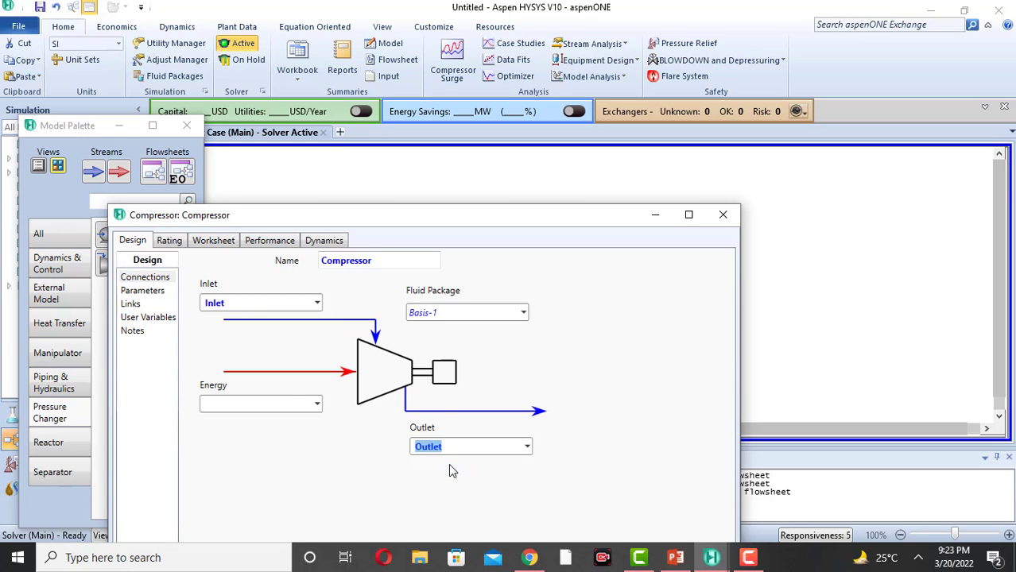
# Step: Add an energy stream named Qc to the compressor, moving its window up to show the solver status
pyautogui.moveTo(392, 218); pyautogui.dragTo(381, 61)
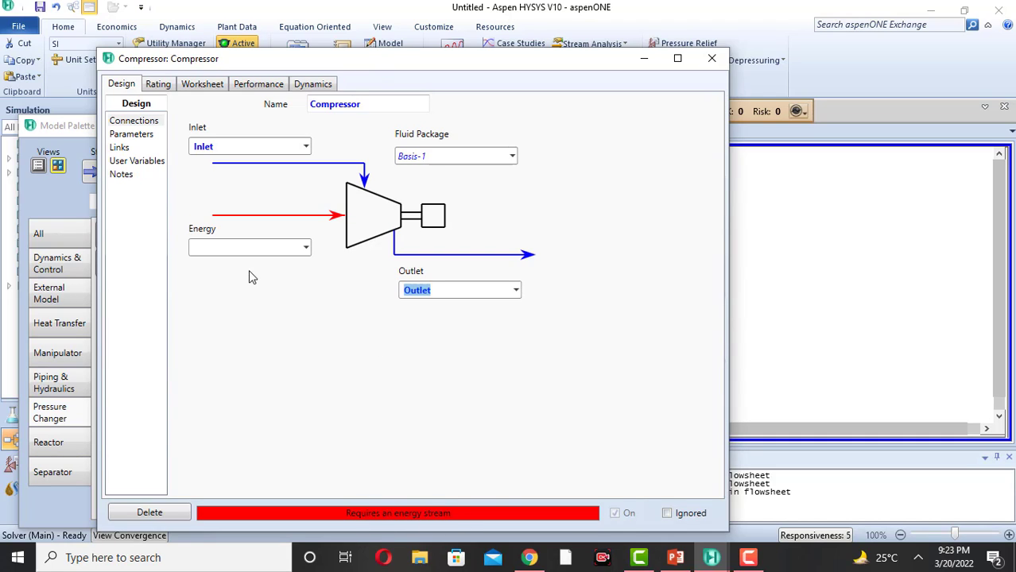
pyautogui.click(236, 246)
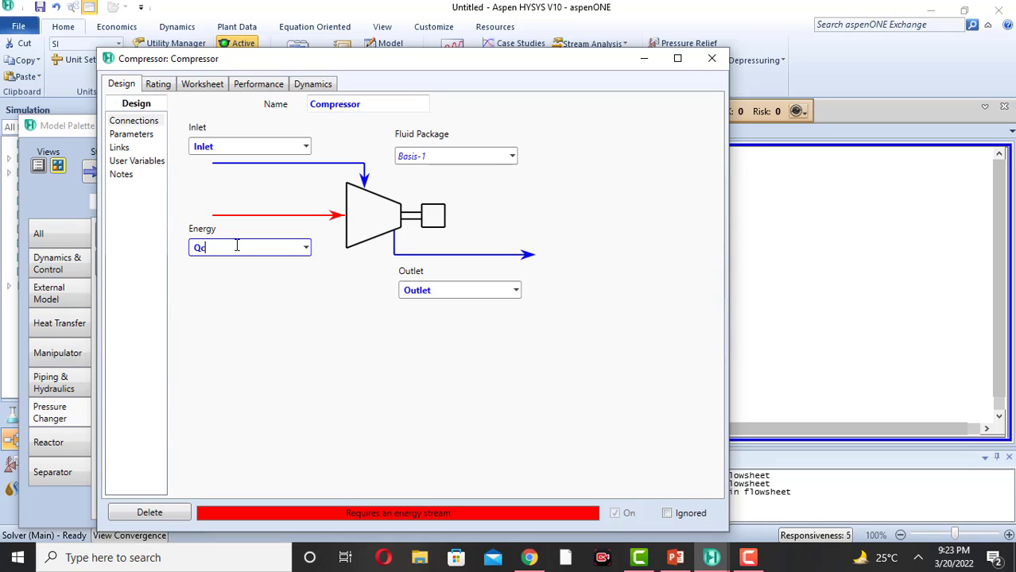
pyautogui.write('Qc')
pyautogui.press('Return')
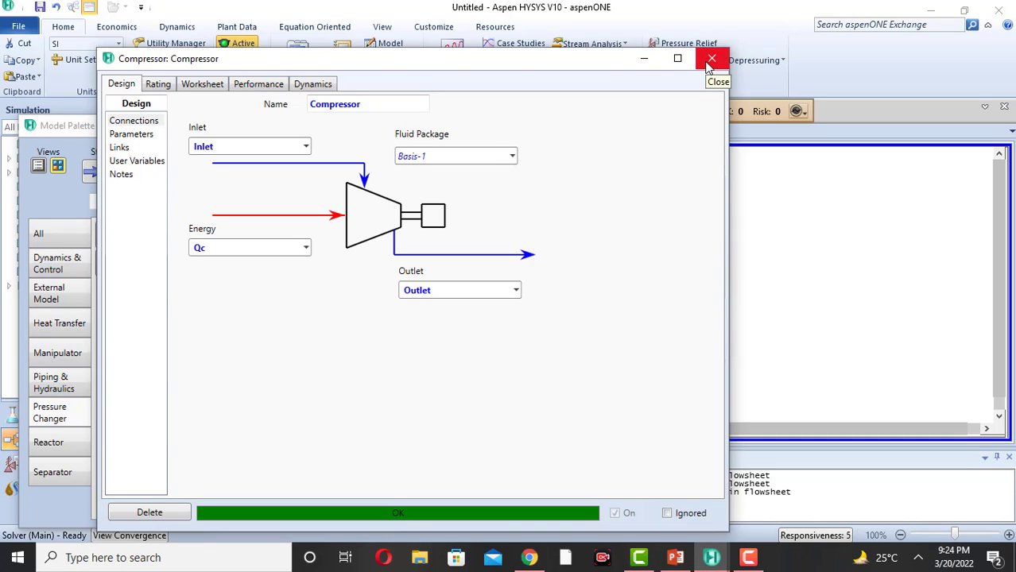
# Step: Examine the conditions and properties of the compressor's connected streams, then return to its design connections
pyautogui.click(202, 86)
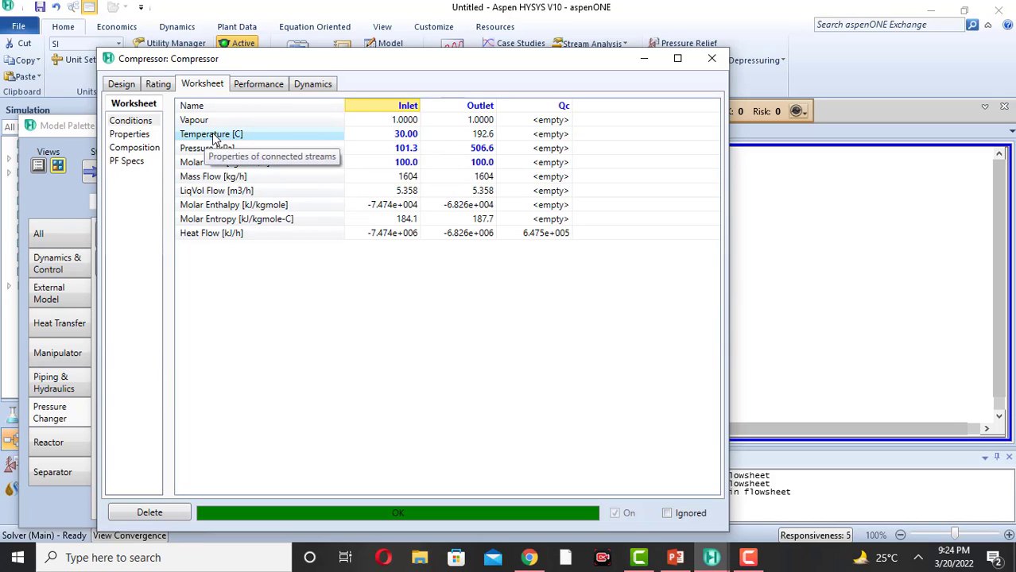
pyautogui.click(131, 138)
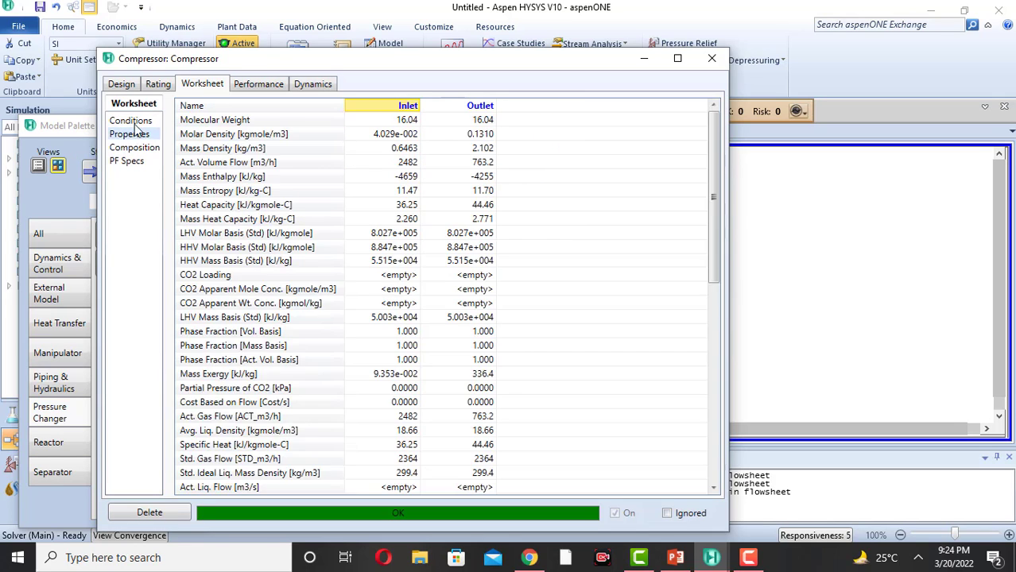
pyautogui.click(124, 85)
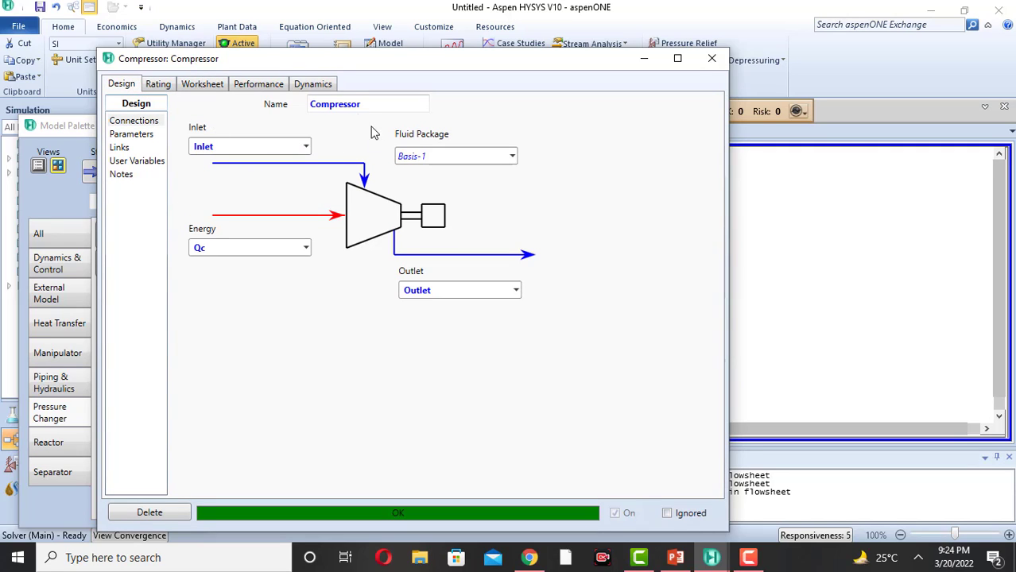
# Step: Set the compressor's adiabatic efficiency to 80 and refresh its design parameters
pyautogui.click(140, 138)
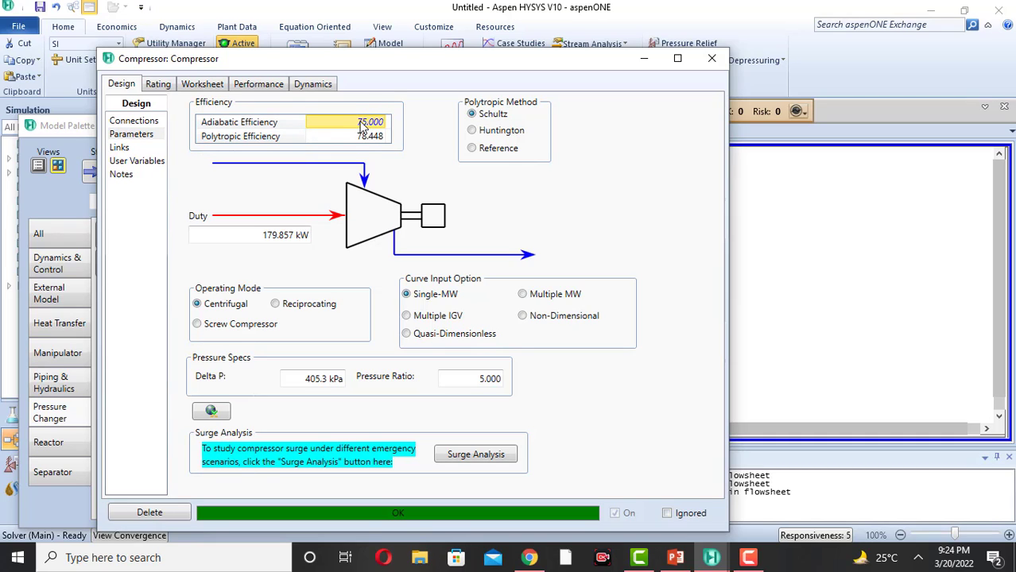
pyautogui.write('9')
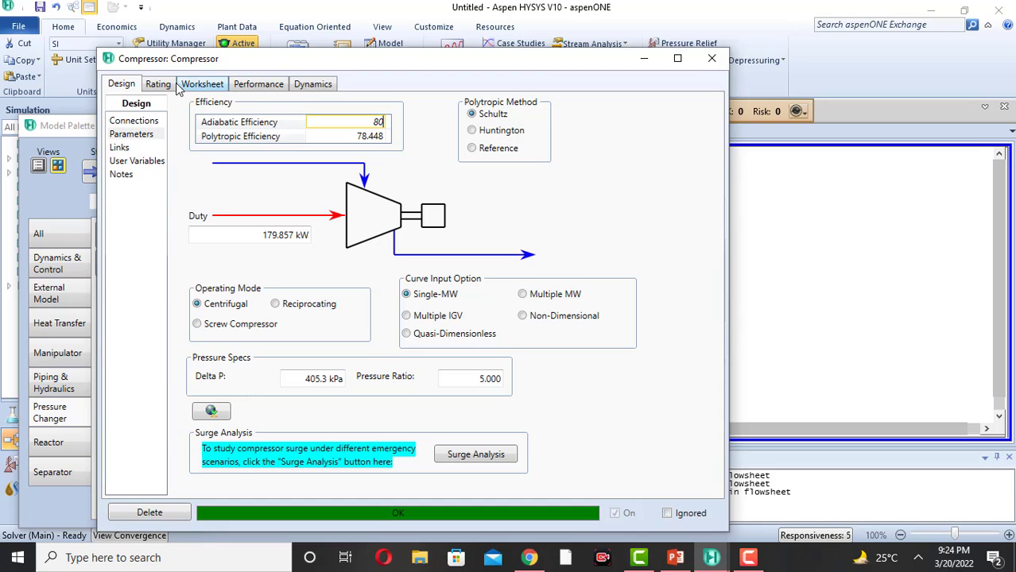
pyautogui.click(202, 84)
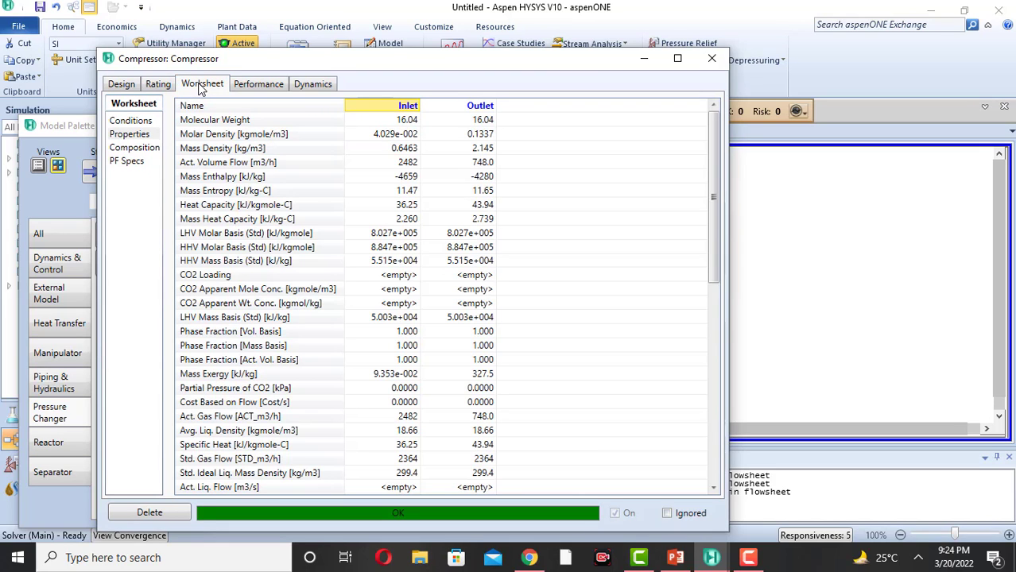
pyautogui.click(158, 84)
pyautogui.click(121, 84)
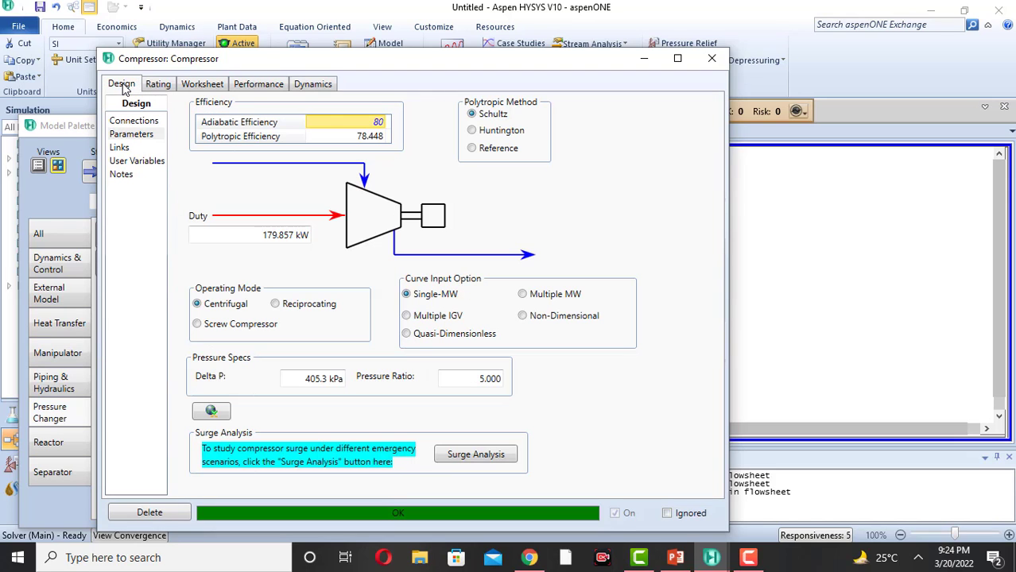
pyautogui.click(125, 123)
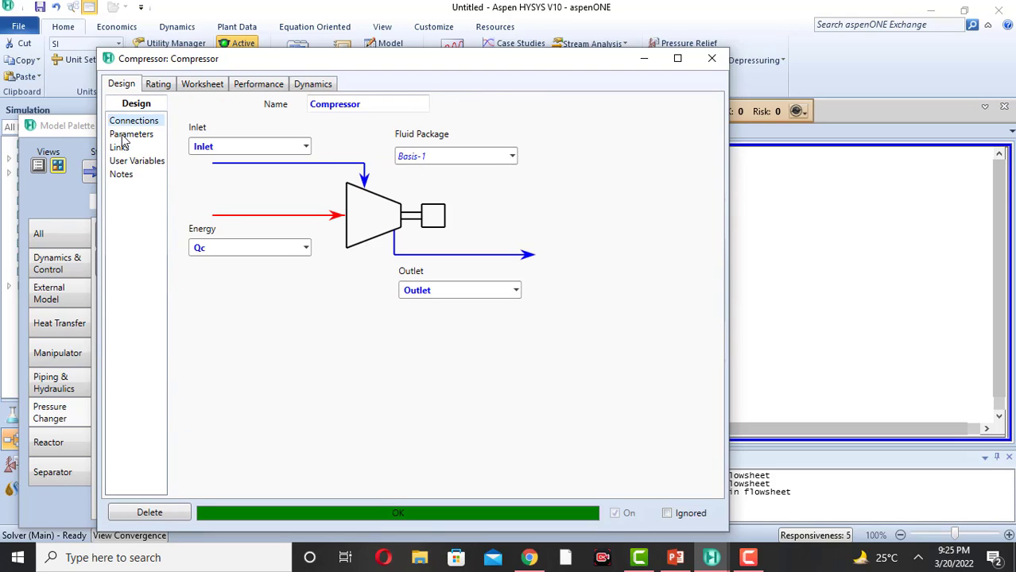
pyautogui.click(125, 134)
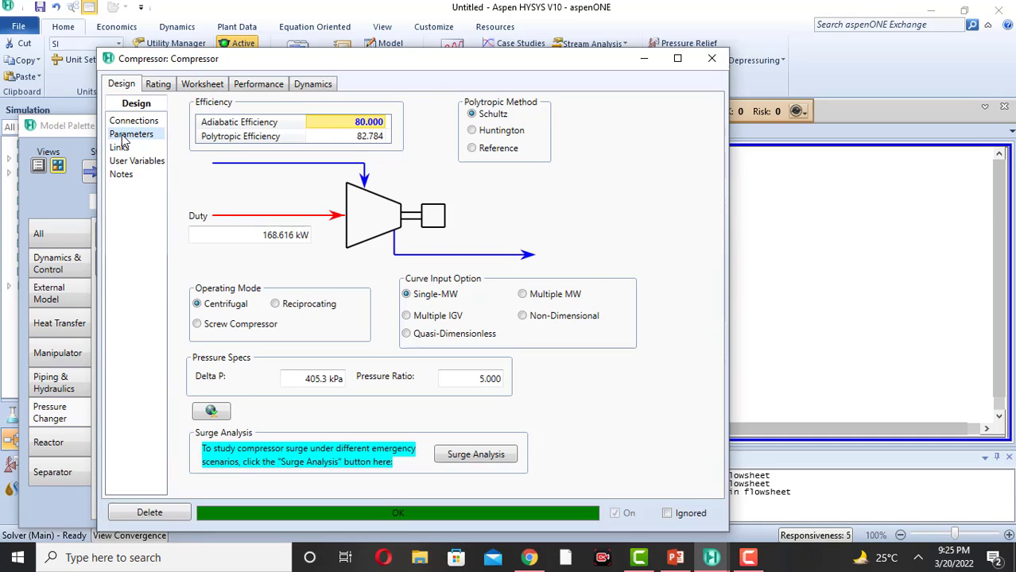
# Step: Check the Outlet temperature among the compressor's stream conditions at the new efficiency, then close the compressor window
pyautogui.click(200, 85)
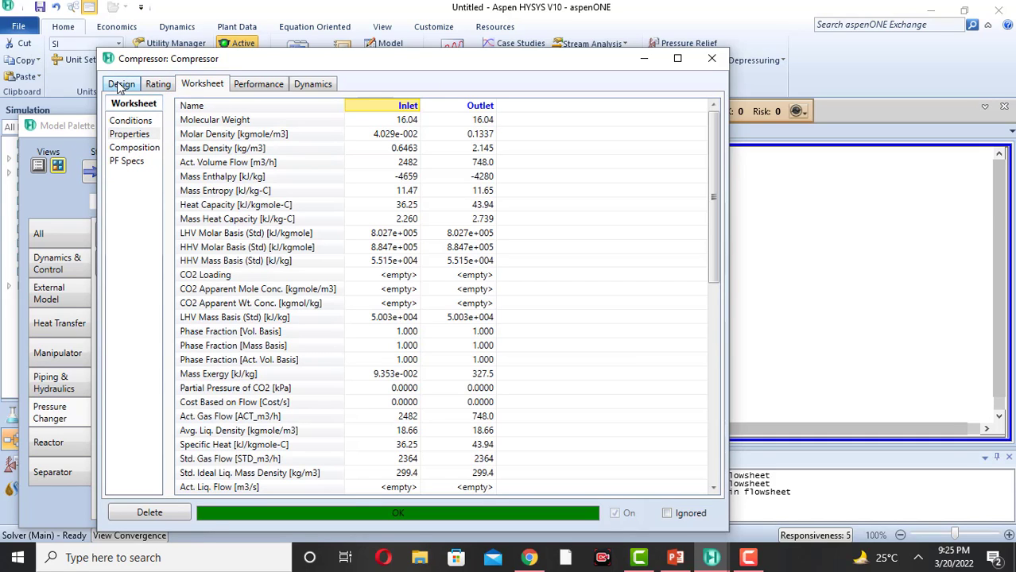
pyautogui.click(124, 122)
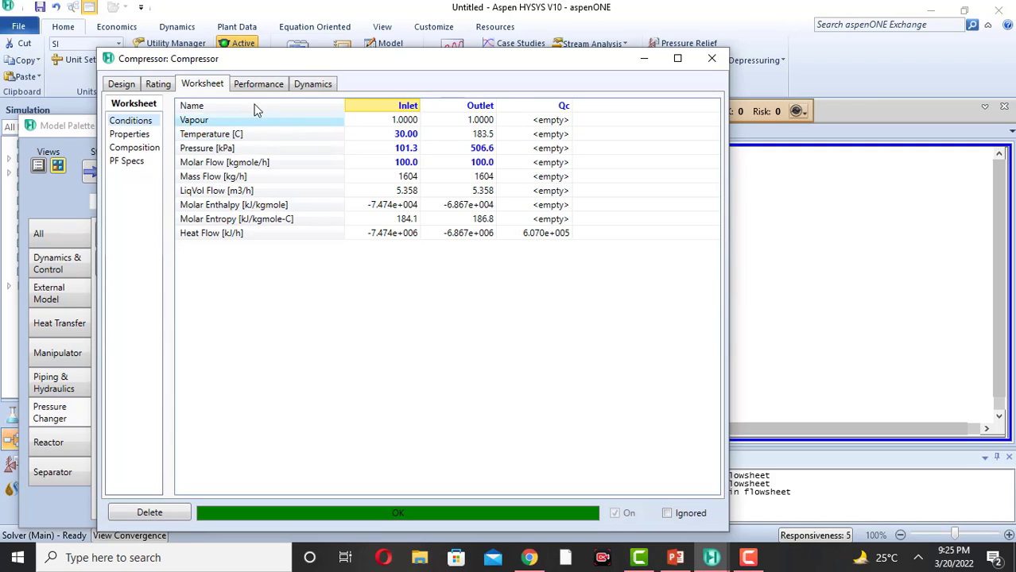
pyautogui.moveTo(486, 138)
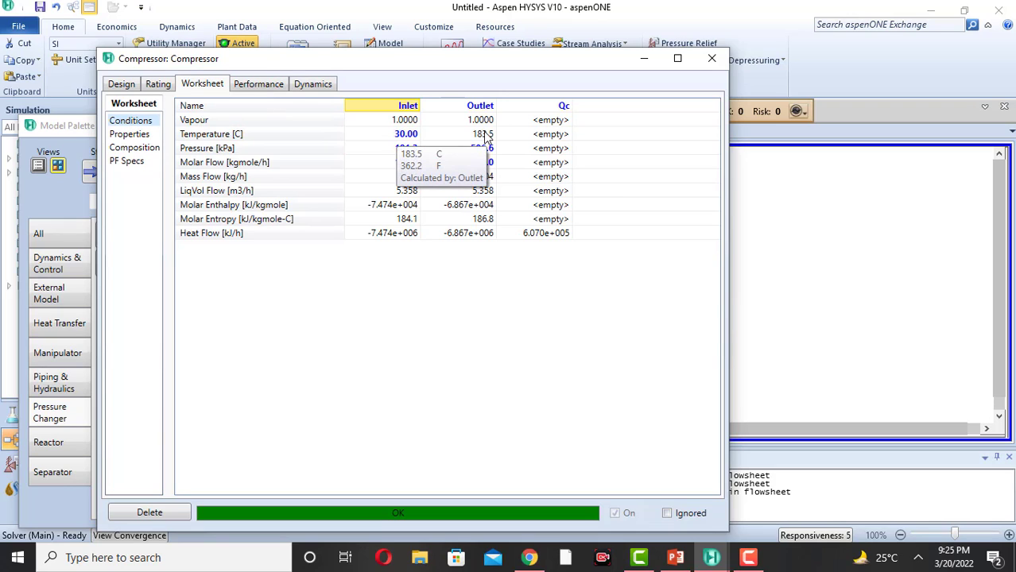
pyautogui.click(485, 136)
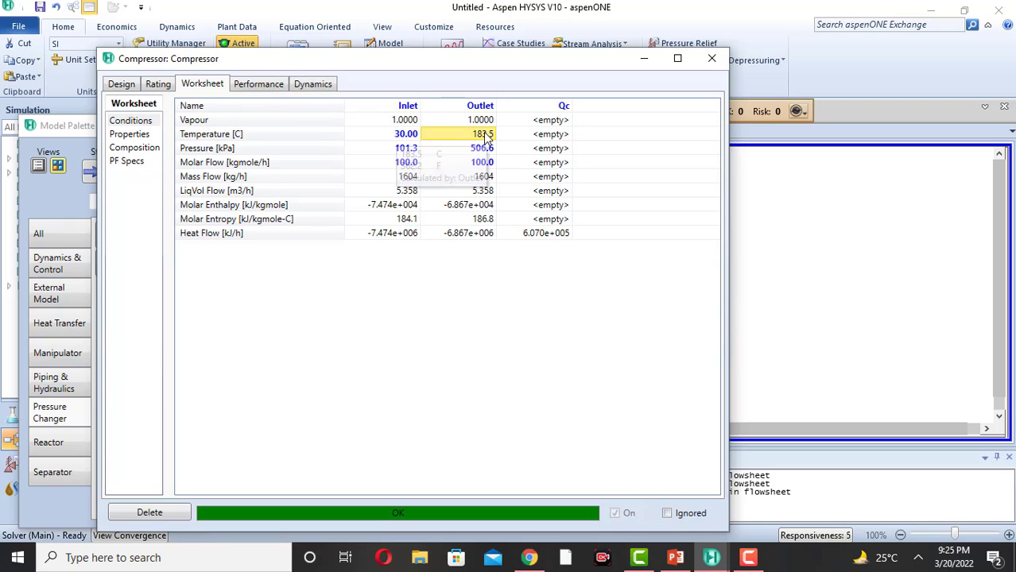
pyautogui.doubleClick(482, 141)
pyautogui.click(596, 149)
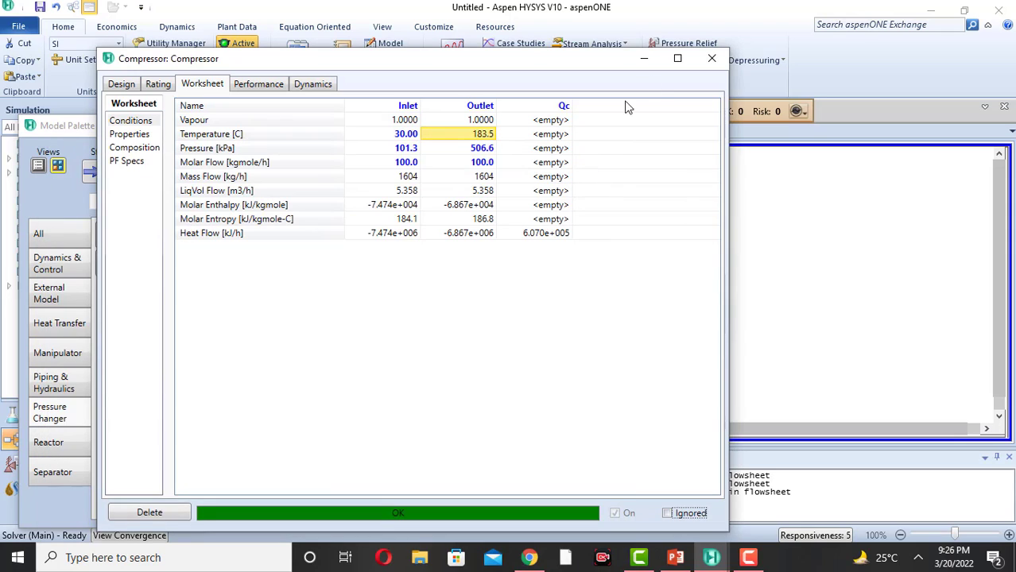
pyautogui.click(709, 61)
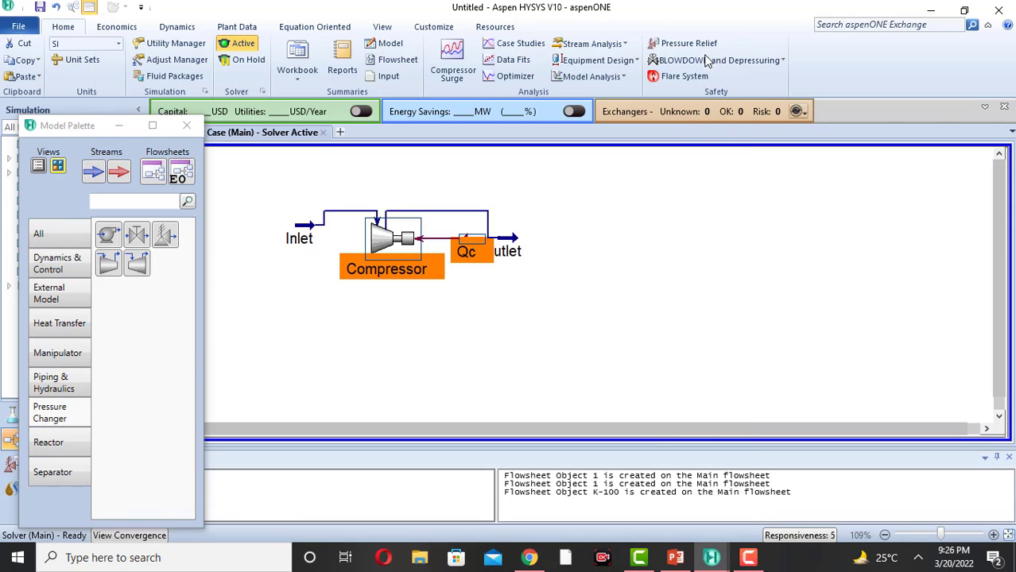
# Step: Tidy the flowsheet by moving Inlet farther from the compressor, Outlet level with its outlet line and Qc closer to the compressor
pyautogui.click(400, 316)
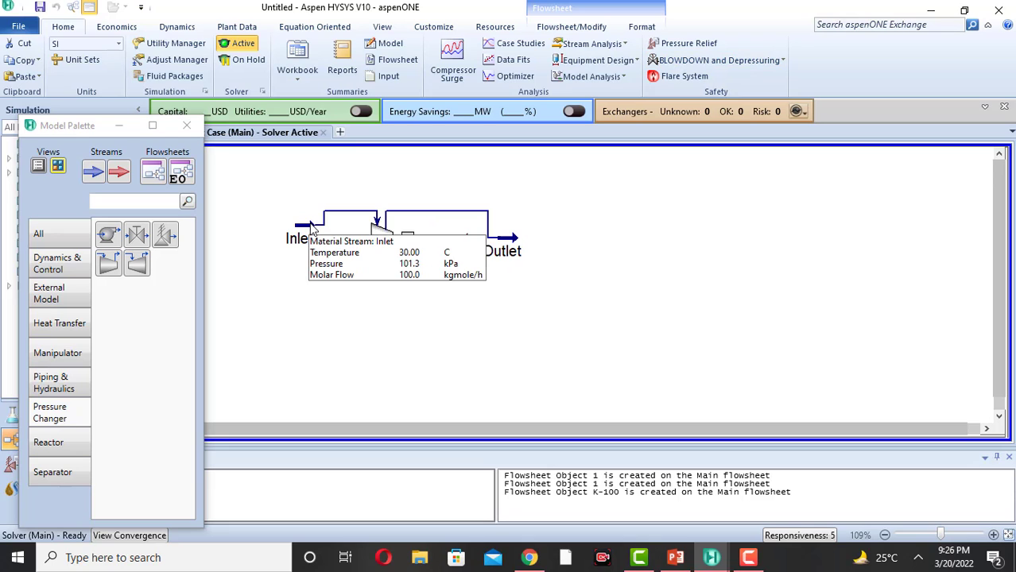
pyautogui.moveTo(312, 225); pyautogui.dragTo(278, 213)
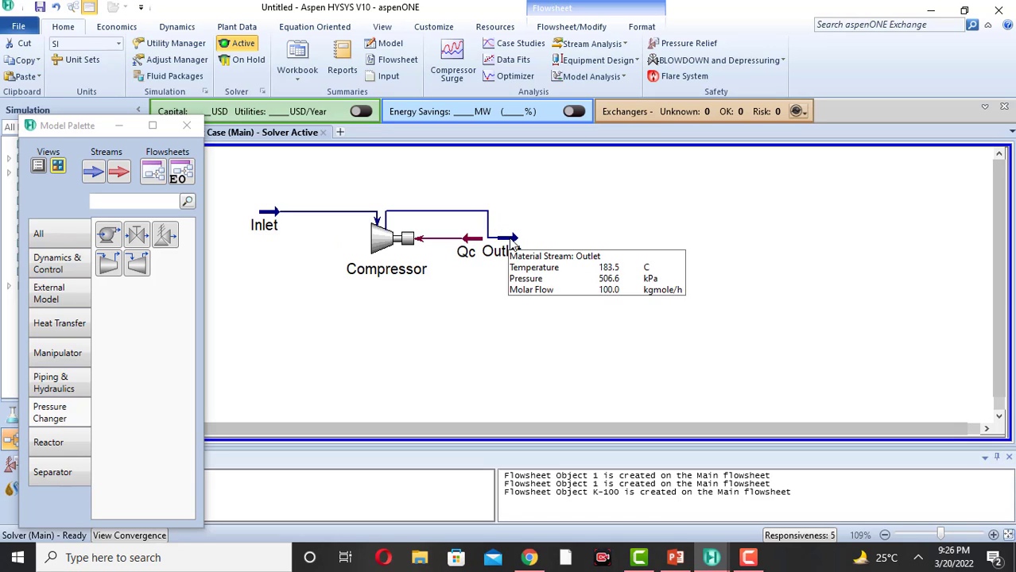
pyautogui.moveTo(509, 239); pyautogui.dragTo(451, 238)
pyautogui.moveTo(464, 241)
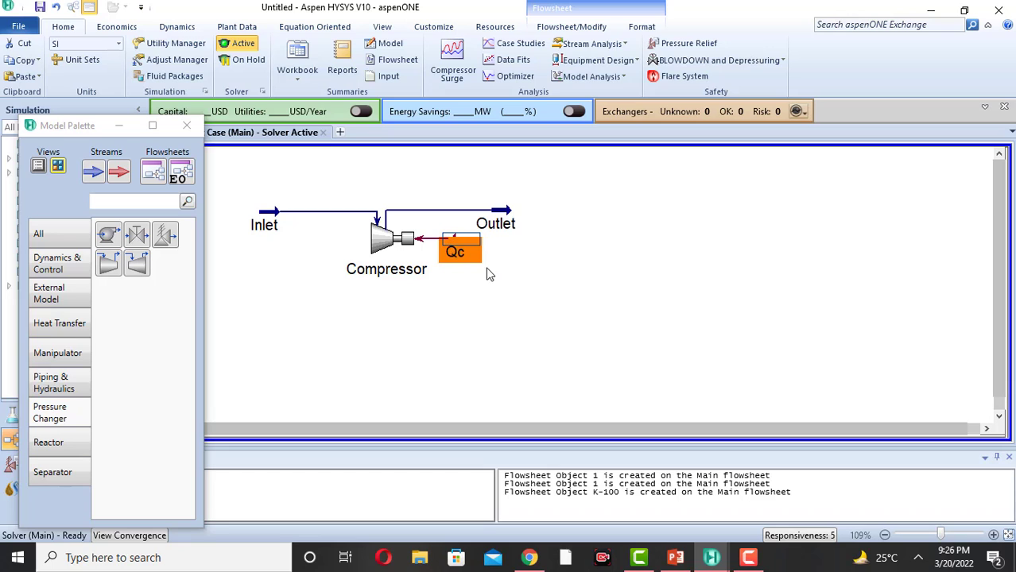
# Step: Add a Material Streams workbook table to the flowsheet and place it to the right of the compressor diagram
pyautogui.click(558, 260)
pyautogui.rightClick(583, 209)
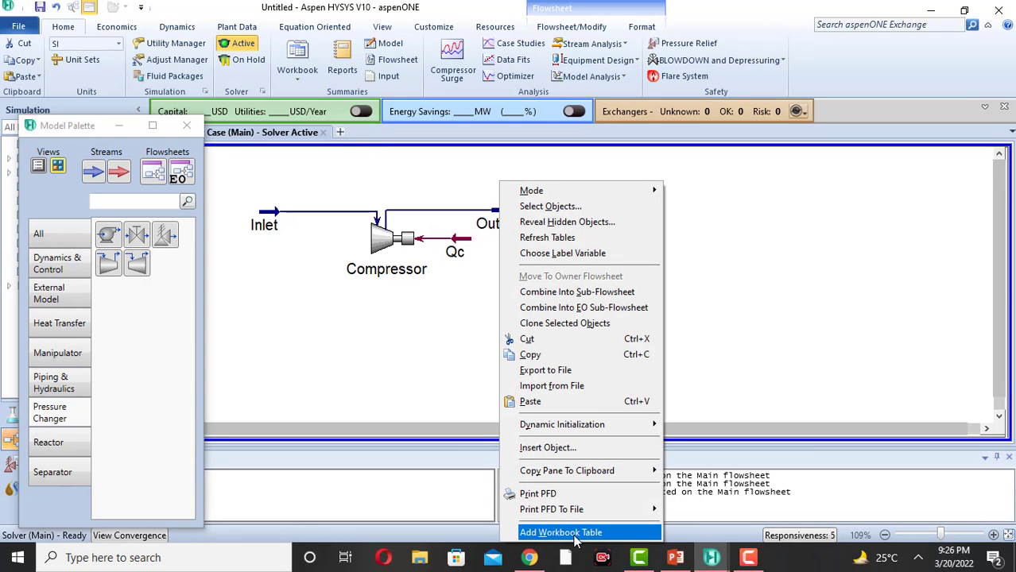
pyautogui.click(574, 534)
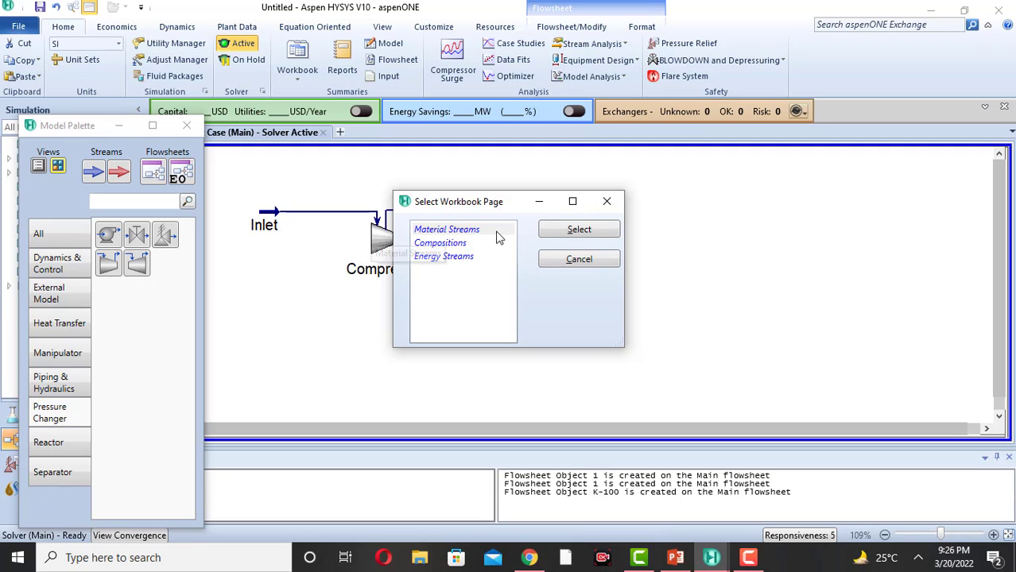
pyautogui.click(560, 233)
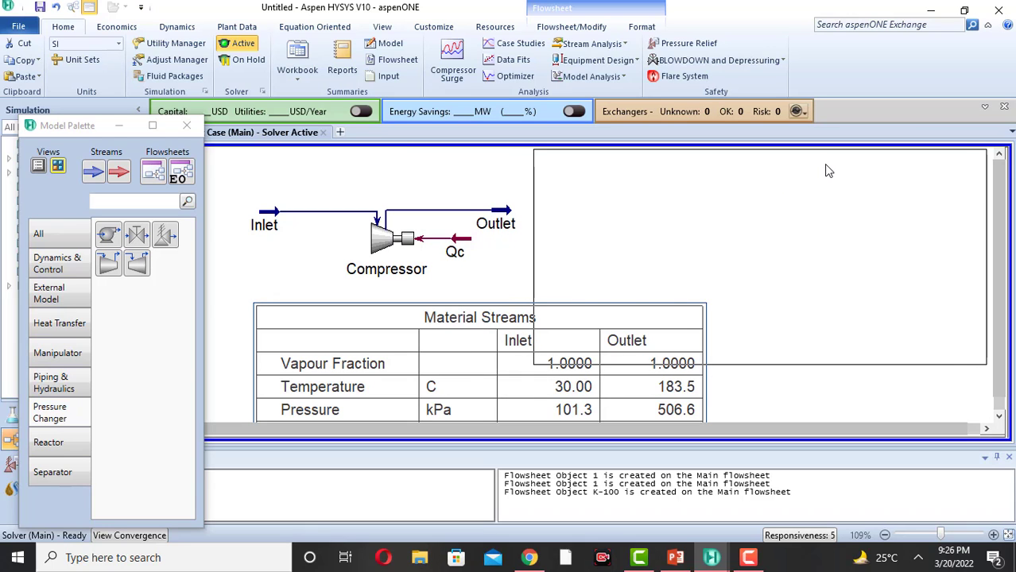
pyautogui.moveTo(826, 171); pyautogui.dragTo(827, 170)
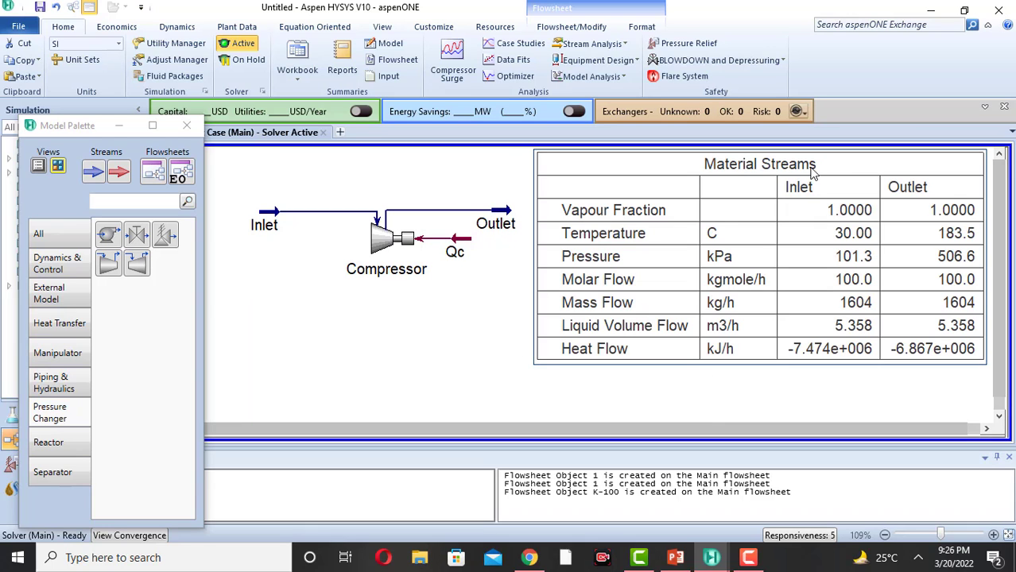
# Step: Add a Compositions workbook table to the flowsheet and place it directly beneath the compressor
pyautogui.rightClick(400, 332)
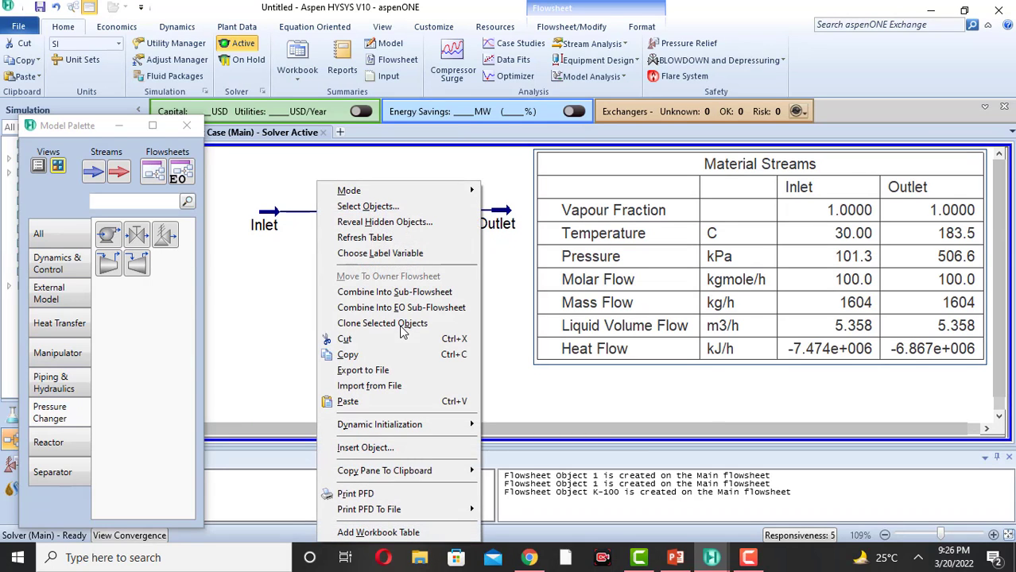
pyautogui.click(371, 532)
pyautogui.click(448, 244)
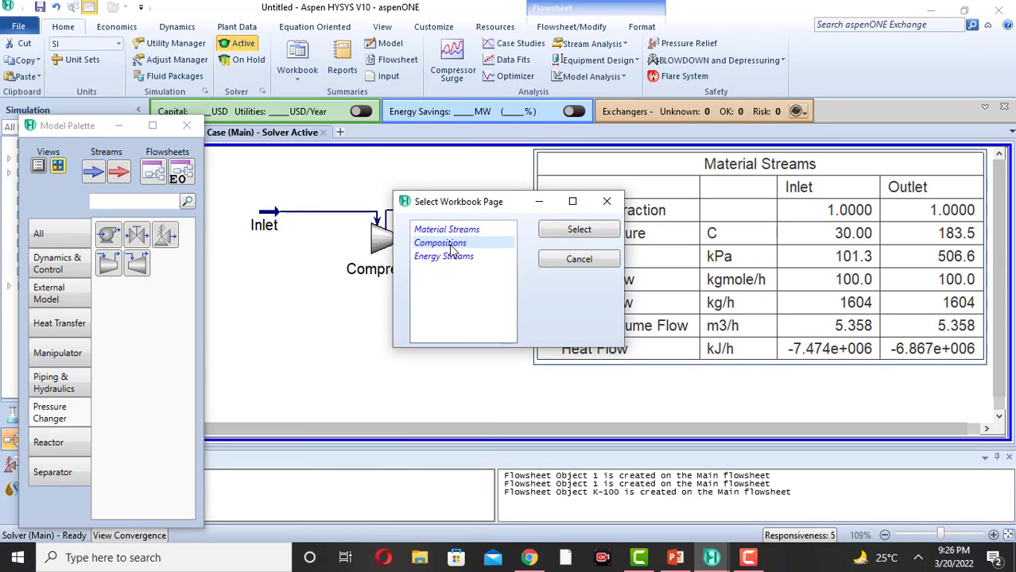
pyautogui.click(557, 233)
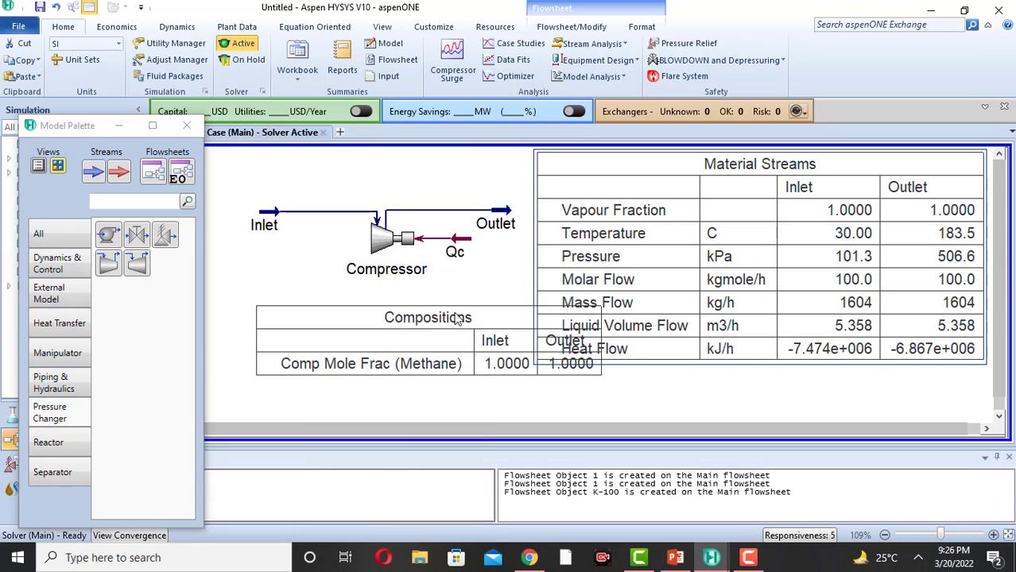
pyautogui.moveTo(373, 319); pyautogui.dragTo(320, 276)
# Step: Add an Energy Streams workbook table to the flowsheet and place it below the Compositions table
pyautogui.rightClick(397, 339)
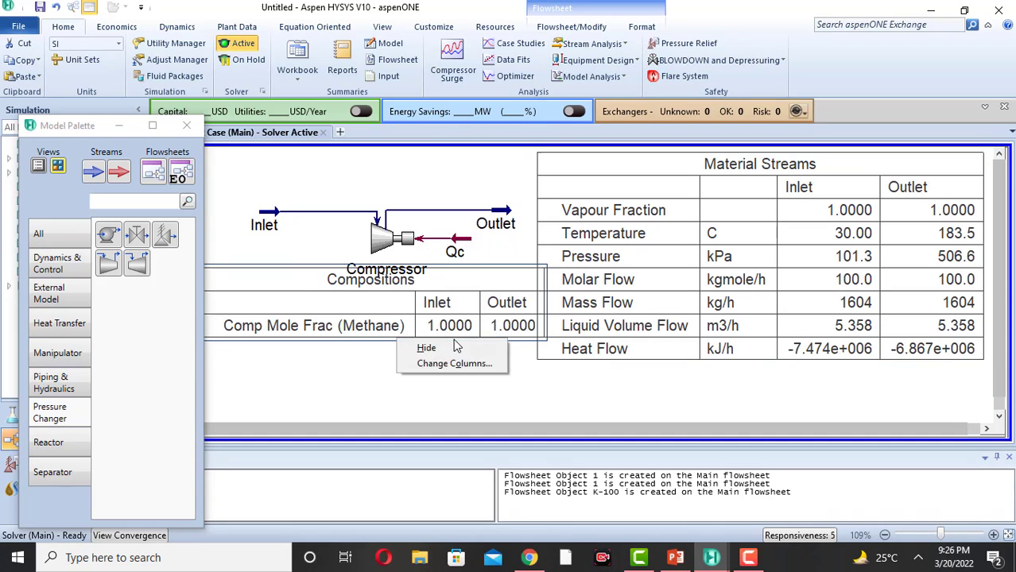
pyautogui.rightClick(357, 370)
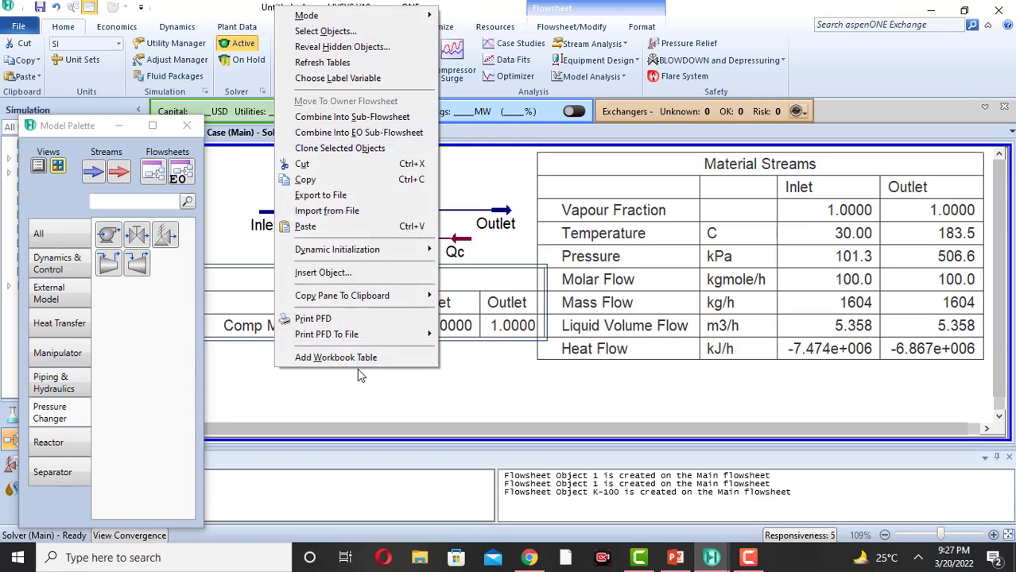
pyautogui.click(343, 357)
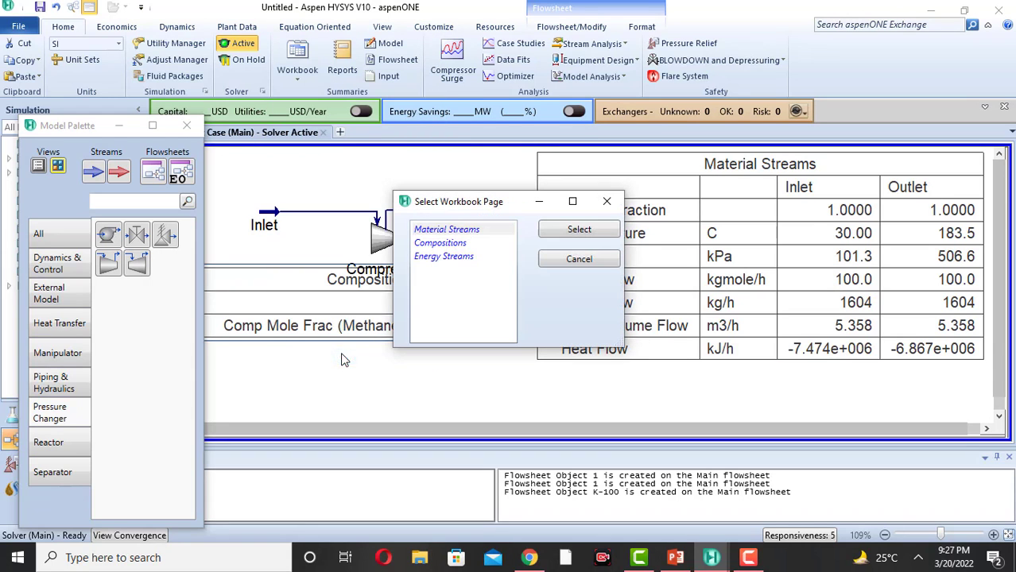
pyautogui.click(467, 259)
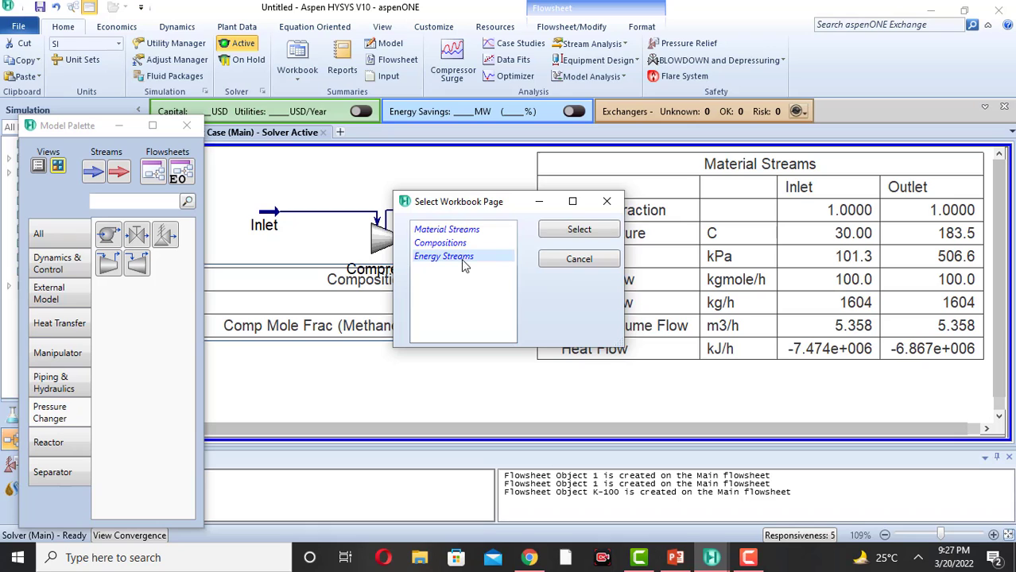
pyautogui.click(560, 240)
pyautogui.moveTo(386, 334); pyautogui.dragTo(340, 363)
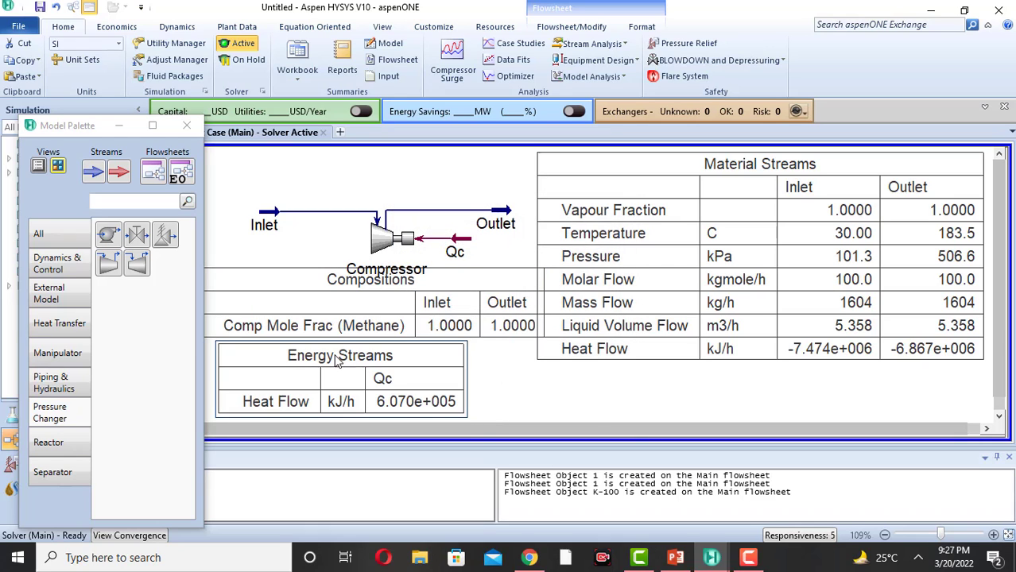
# Step: Close the Model Palette and move Inlet, Compressor and Outlet up, clear of the Compositions table, with Inlet and Compressor shifted left
pyautogui.click(186, 129)
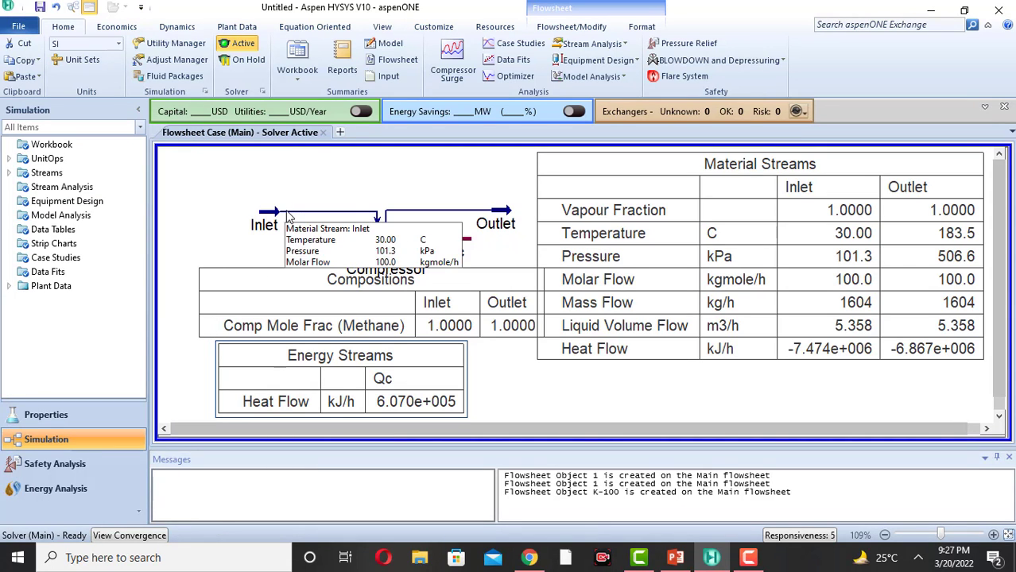
pyautogui.moveTo(277, 211); pyautogui.dragTo(210, 174)
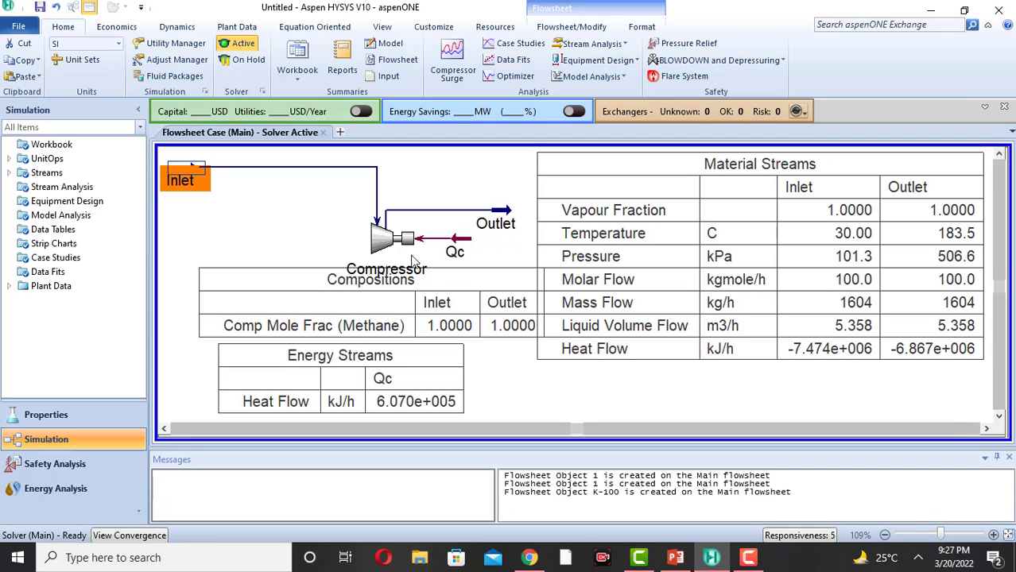
pyautogui.click(395, 243)
pyautogui.moveTo(395, 242); pyautogui.dragTo(294, 182)
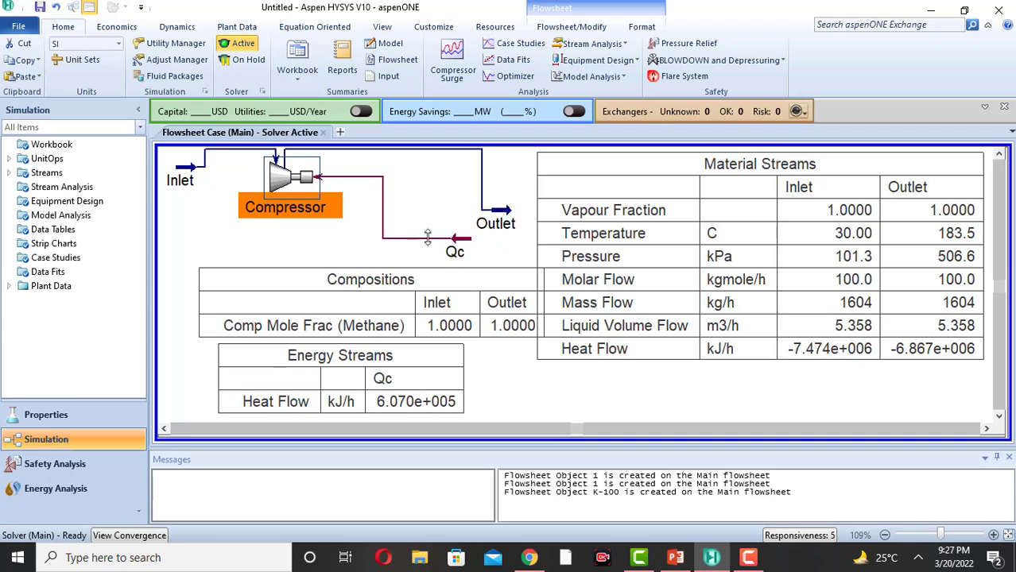
pyautogui.moveTo(508, 215); pyautogui.dragTo(500, 185)
pyautogui.click(294, 177)
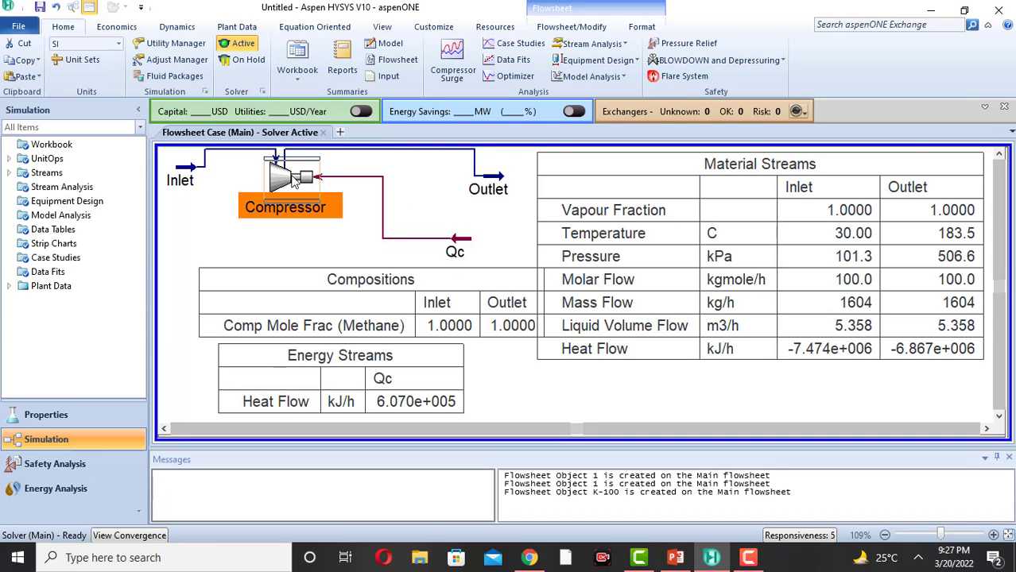
pyautogui.moveTo(294, 176); pyautogui.dragTo(295, 187)
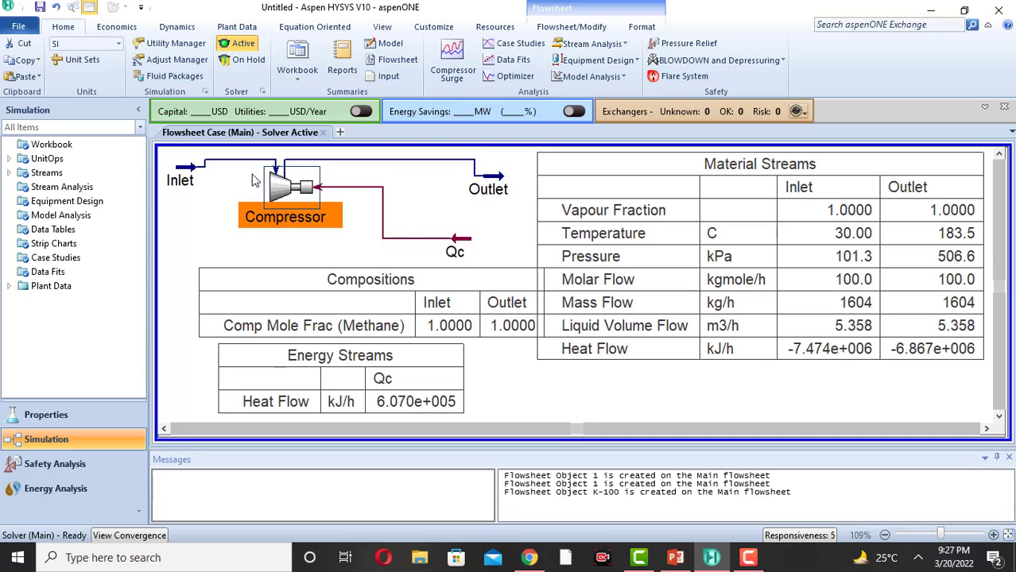
# Step: Line up Inlet and Outlet with their compressor lines and move Qc level with the compressor's energy connection
pyautogui.click(178, 174)
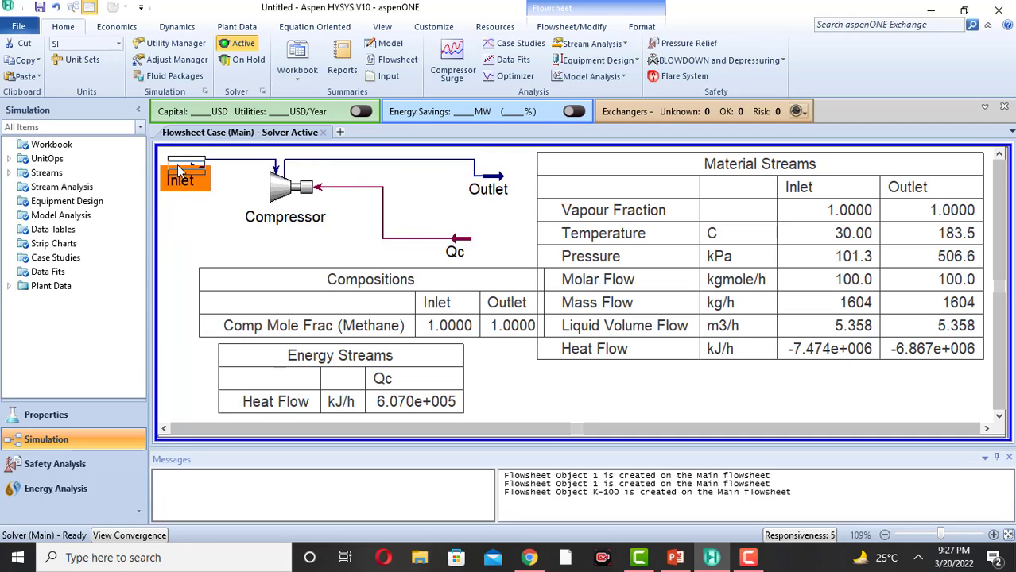
pyautogui.moveTo(491, 185); pyautogui.dragTo(491, 174)
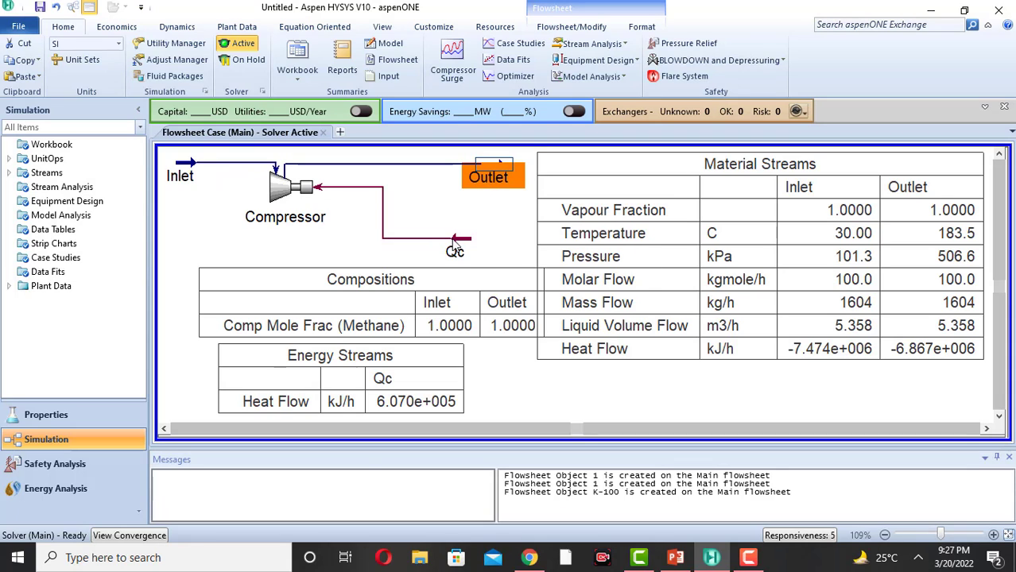
pyautogui.moveTo(454, 245); pyautogui.dragTo(405, 199)
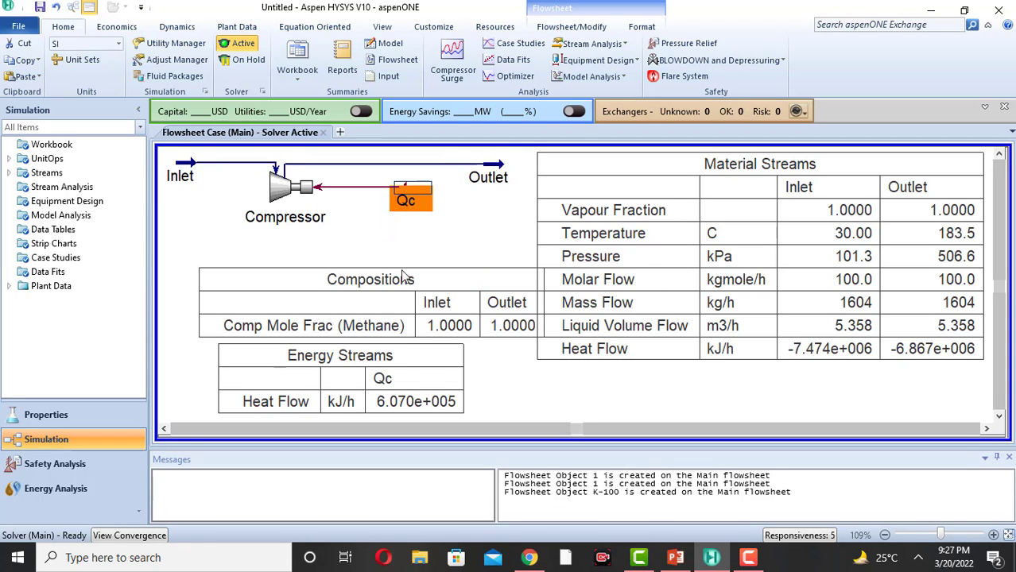
# Step: Arrange the Compositions table below the compressor label and the Energy Streams table directly beneath it, without overlaps
pyautogui.moveTo(354, 284); pyautogui.dragTo(326, 246)
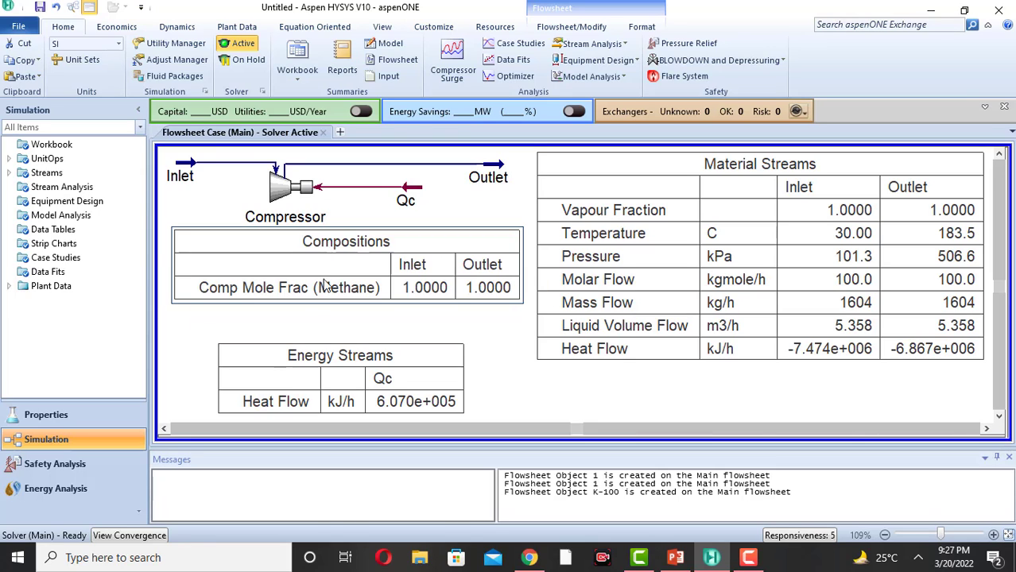
pyautogui.moveTo(300, 363); pyautogui.dragTo(276, 342)
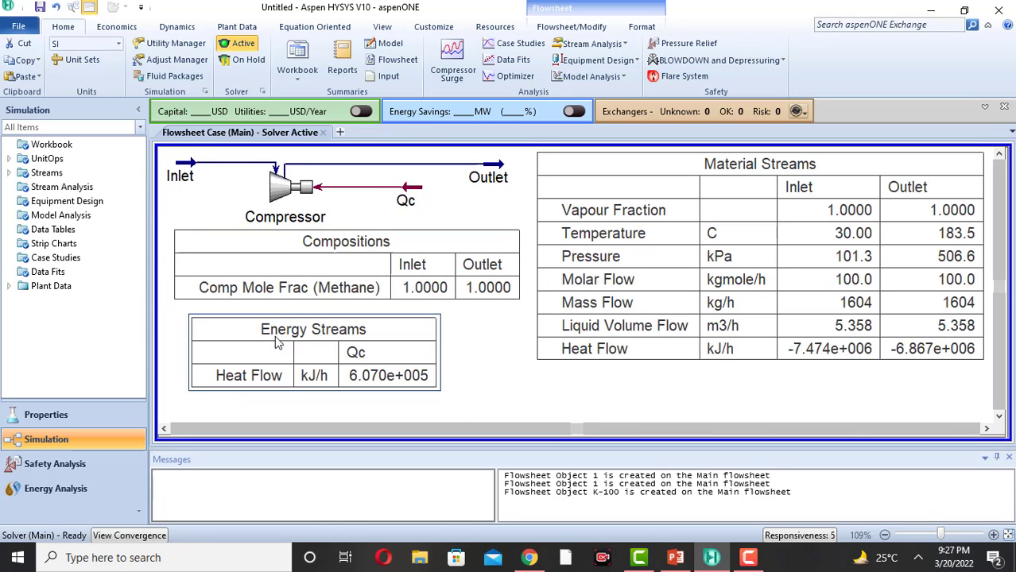
pyautogui.moveTo(273, 271); pyautogui.dragTo(276, 278)
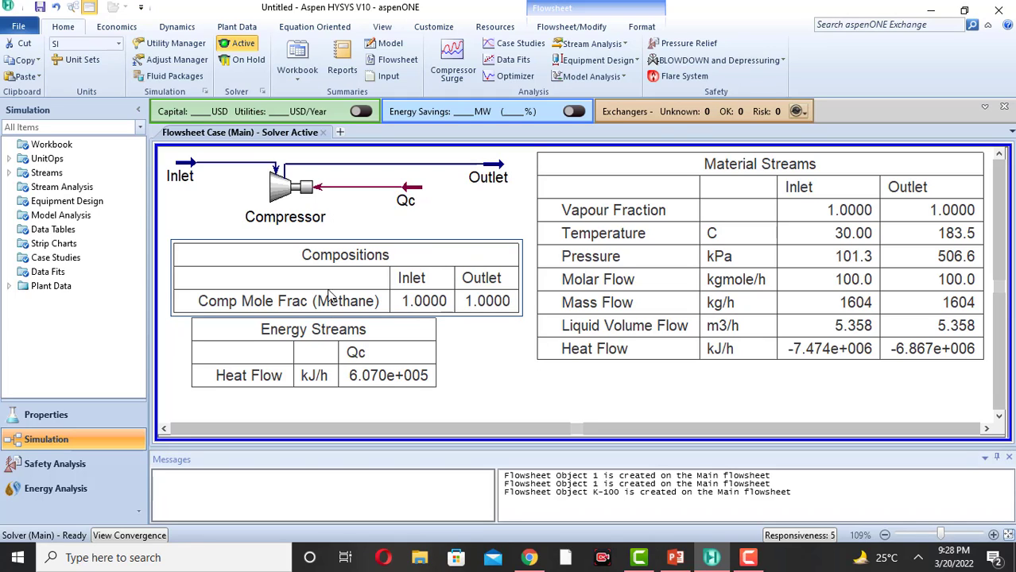
pyautogui.click(751, 561)
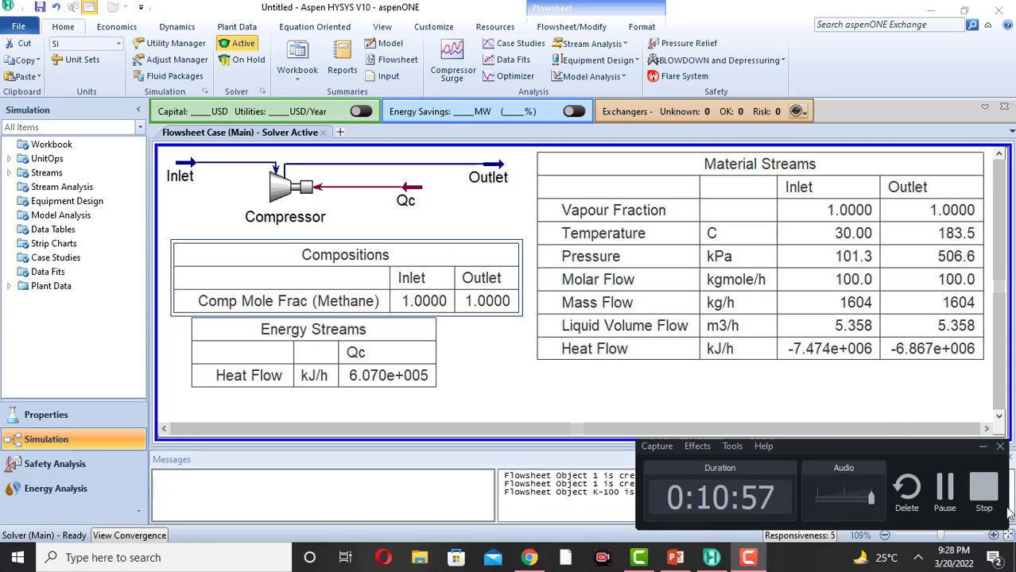